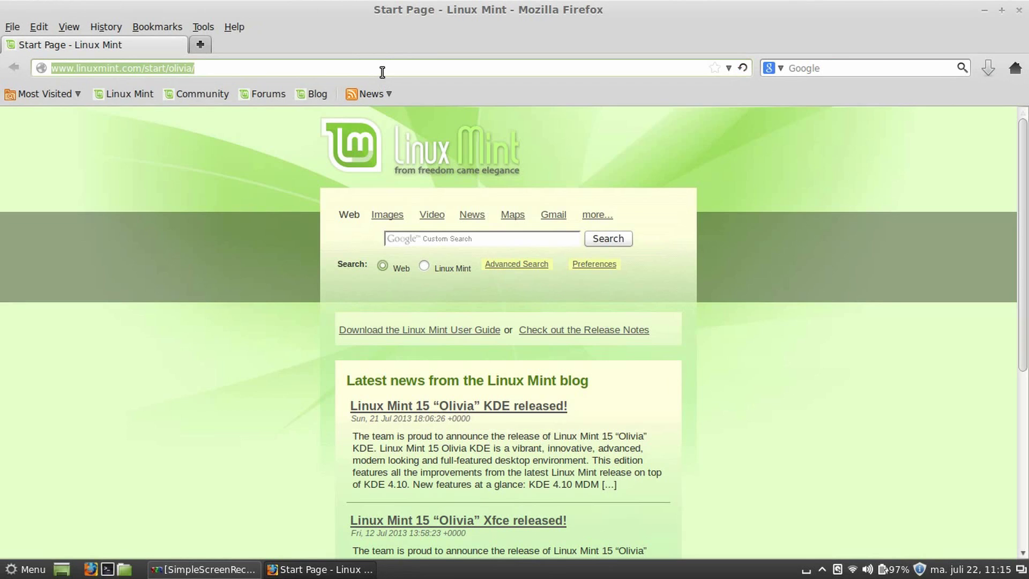
- Go to minecraftforge.net and open the Forge forum's file downloads page
type("minecraftforge.net/")
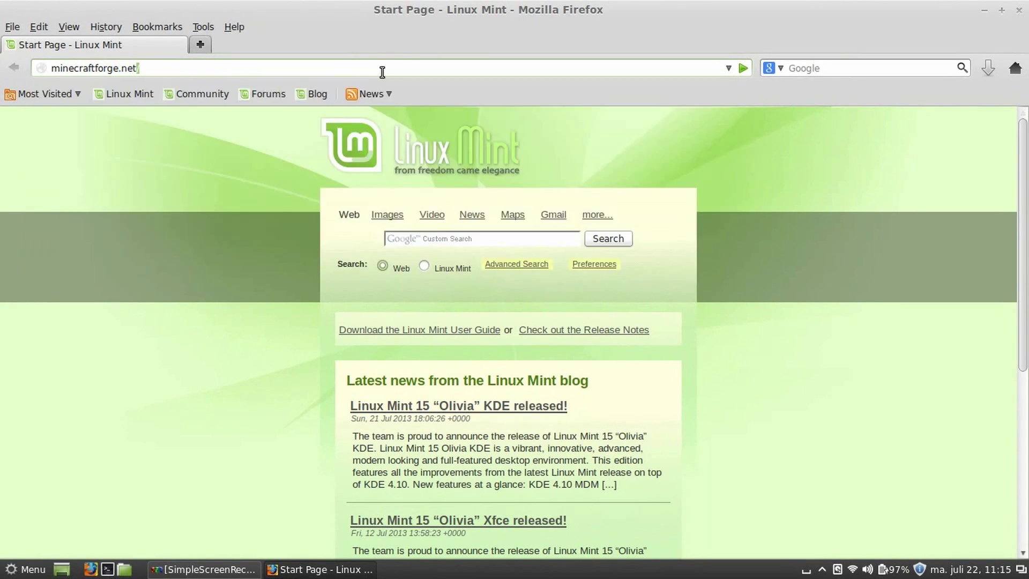
key("Return")
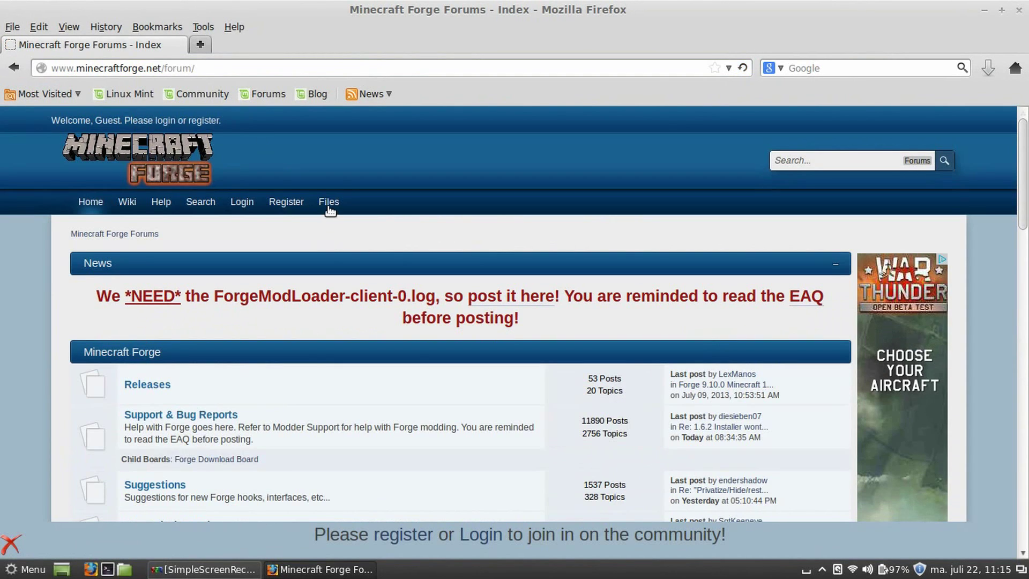
left_click(330, 207)
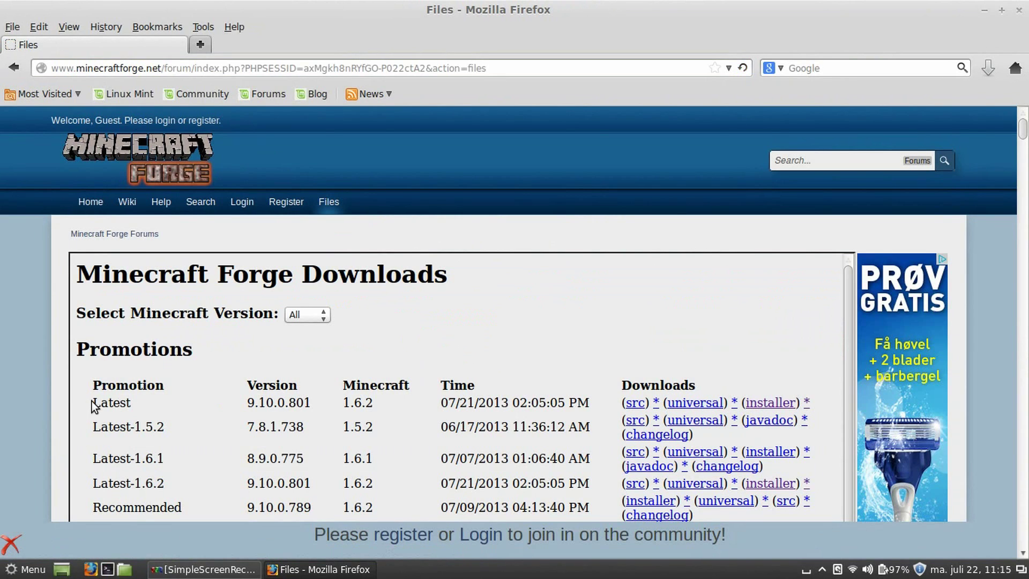
- Download the Latest Forge installer for Minecraft 1.6.2, get past the AdF.ly ad page, and save minecraftforge-installer-1.6.2-9.10.0.801.jar
left_click_drag(95, 402, 164, 405)
left_click_drag(344, 403, 373, 406)
left_click(374, 404)
left_click_drag(344, 403, 372, 406)
left_click(378, 404)
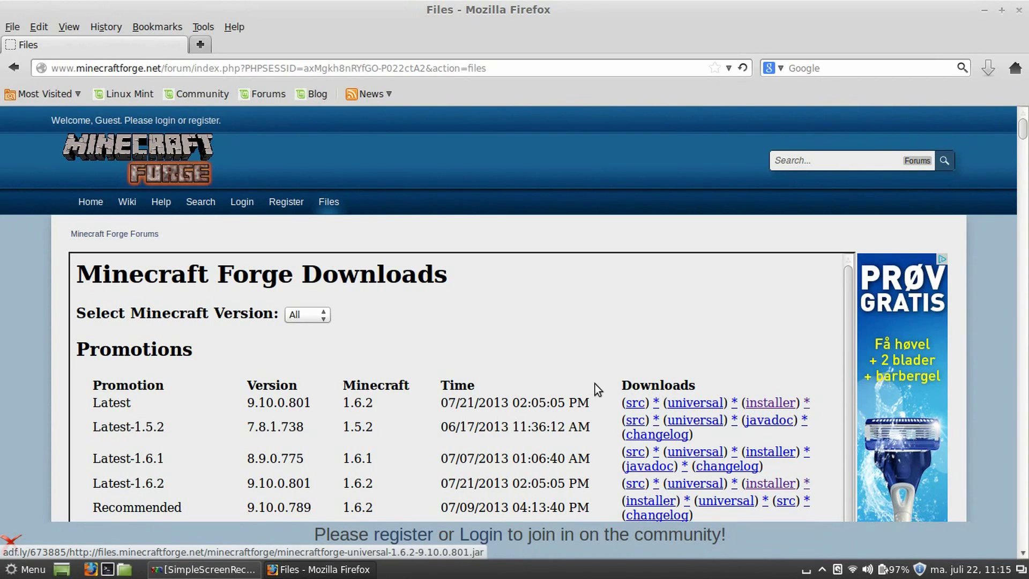
left_click(777, 403)
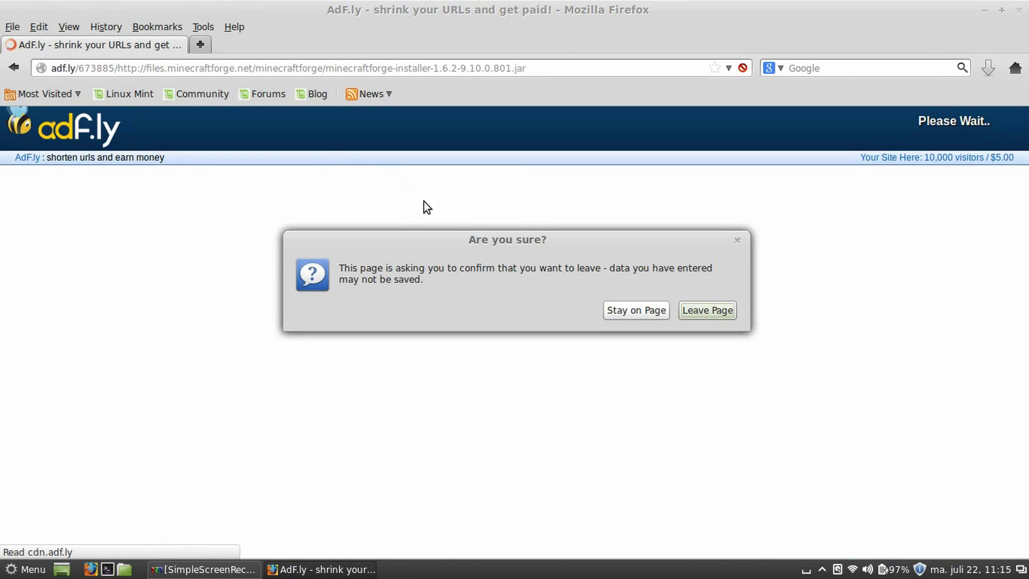
left_click(644, 314)
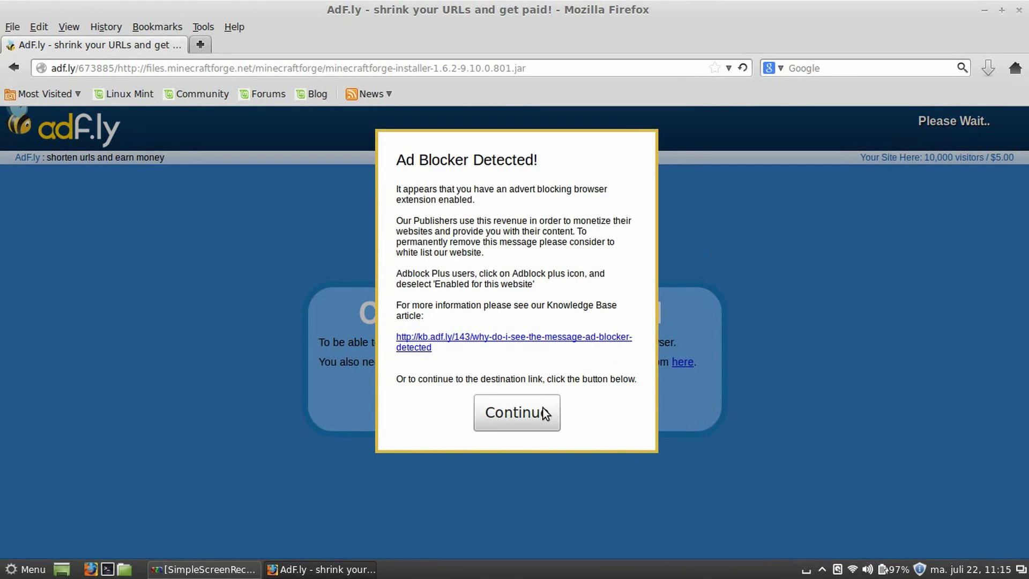
left_click(539, 413)
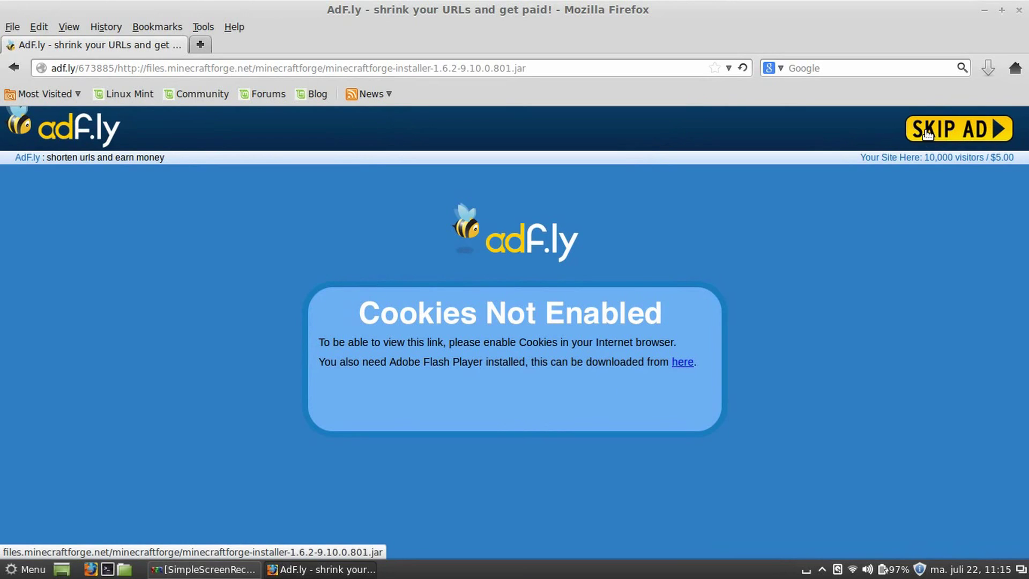
left_click(926, 133)
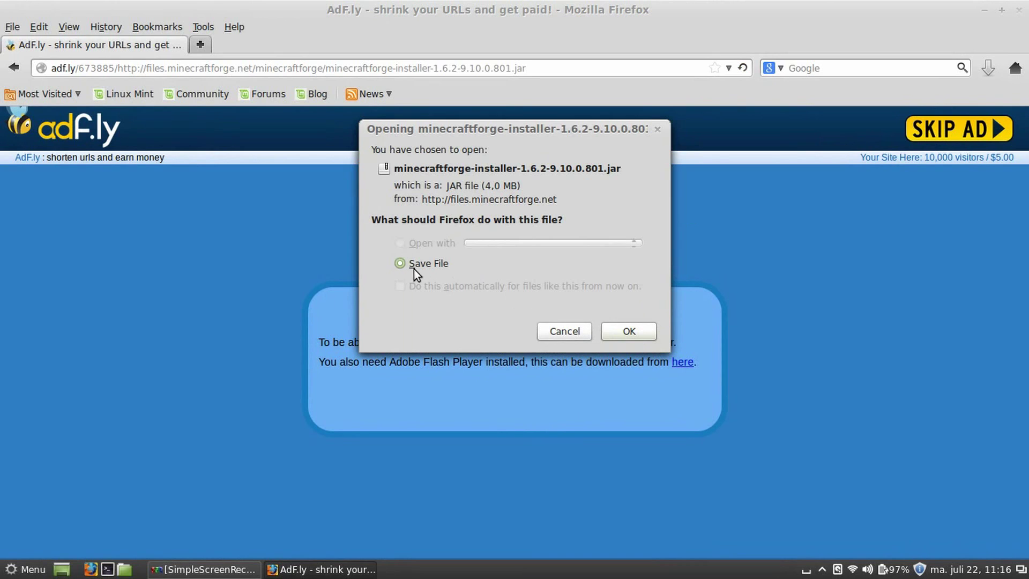
left_click(620, 337)
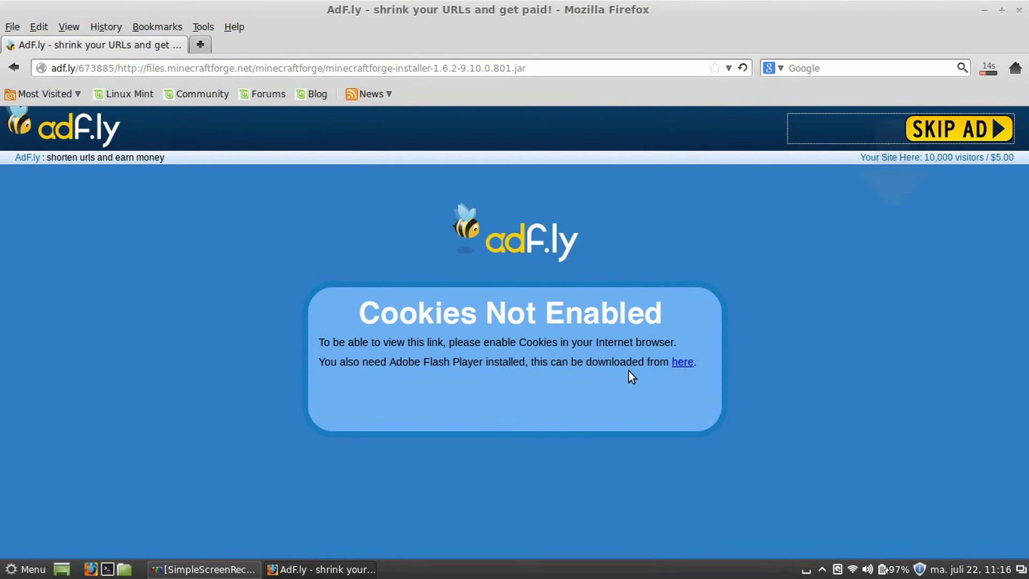
left_click(991, 77)
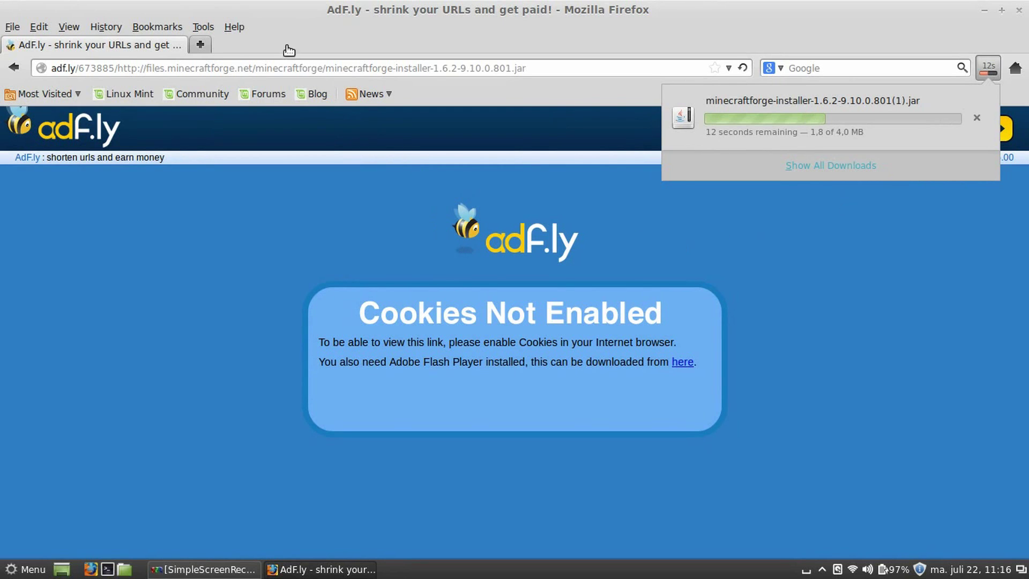
- Load bit.ly/clmcmod in a new browser tab to reach the ChatLog mod's forum topic
left_click(205, 45)
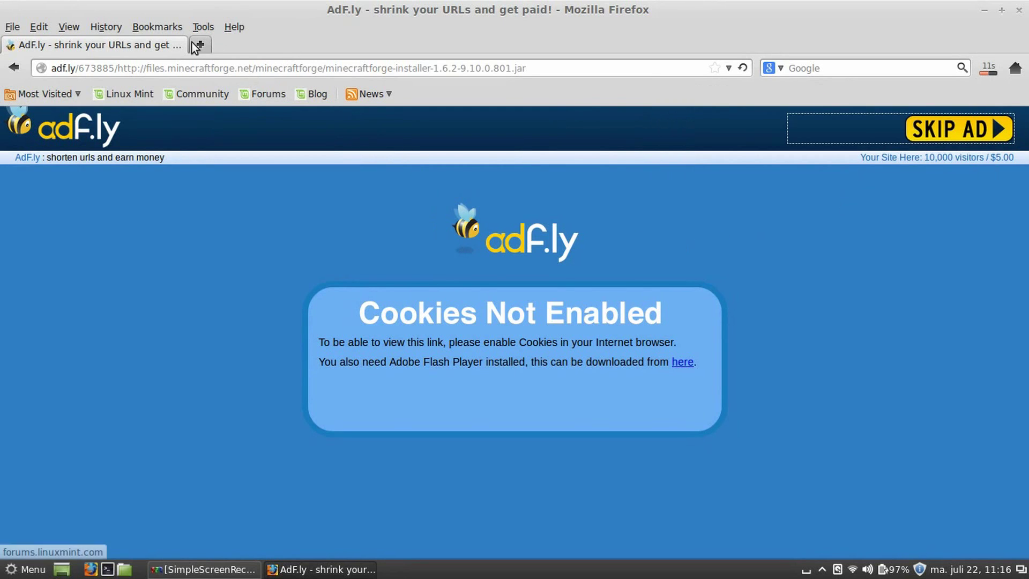
left_click(205, 46)
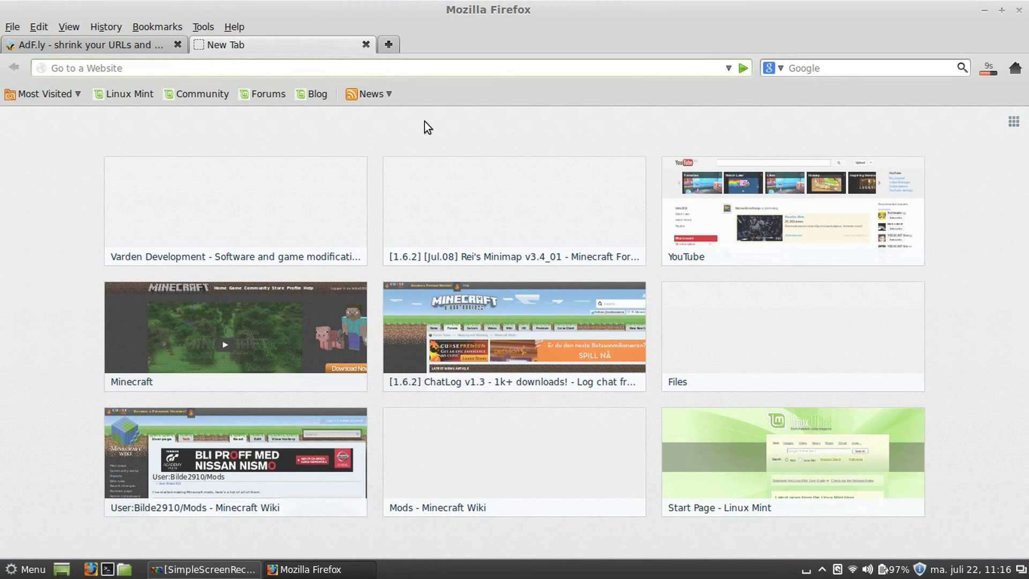
type("bit.l")
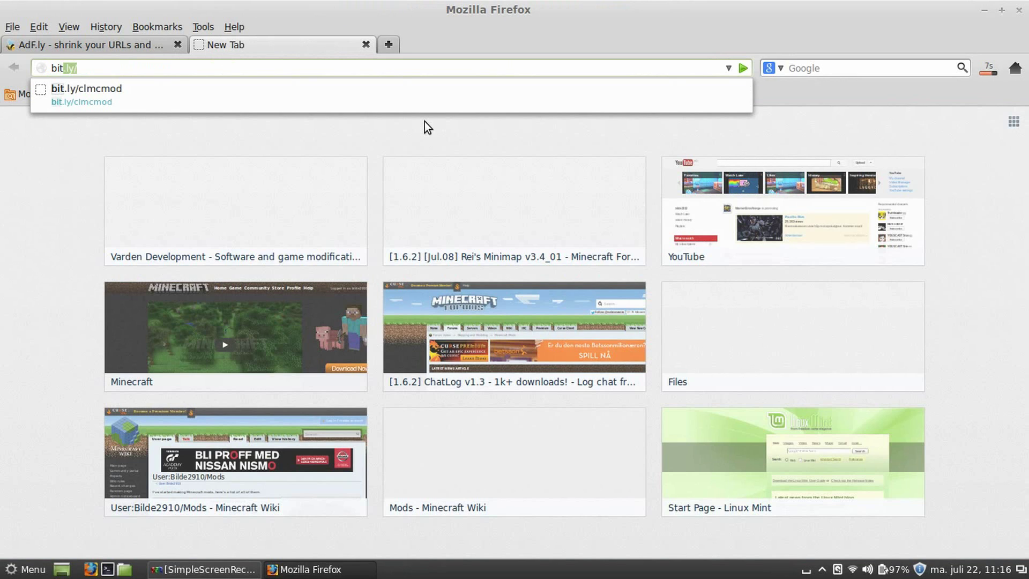
type("y")
key("Down")
key("Return")
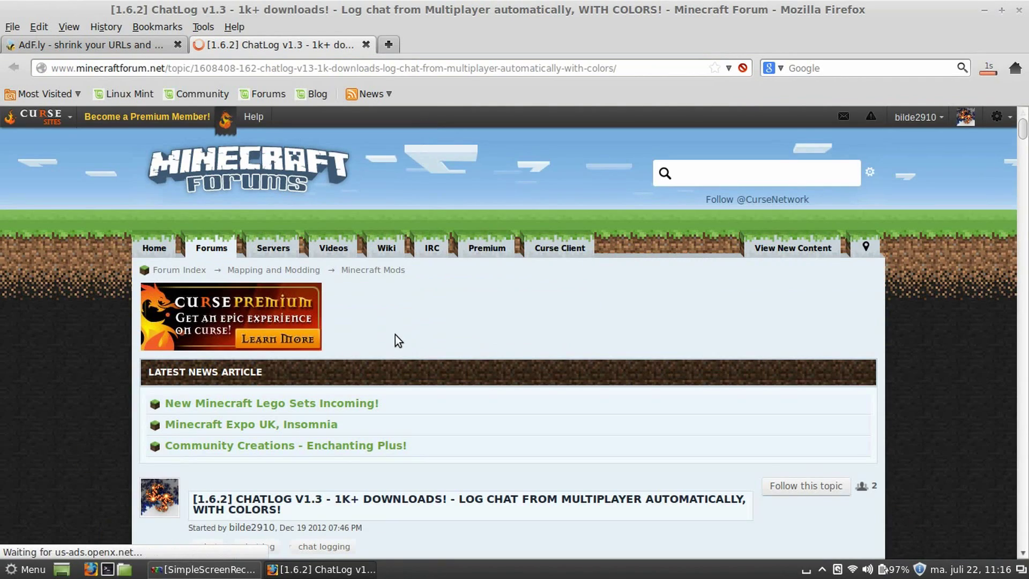
- Download the ChatLog mod for 1.6.2 from the topic's Downloads section and save aur.class
scroll(396, 334, "down", 5)
scroll(395, 334, "down", 20)
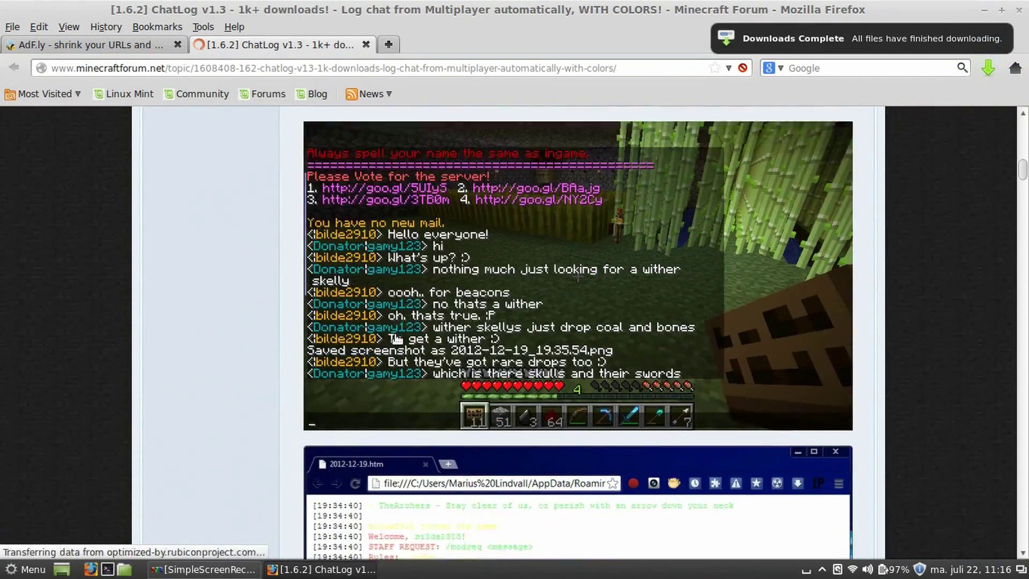
scroll(397, 339, "down", 15)
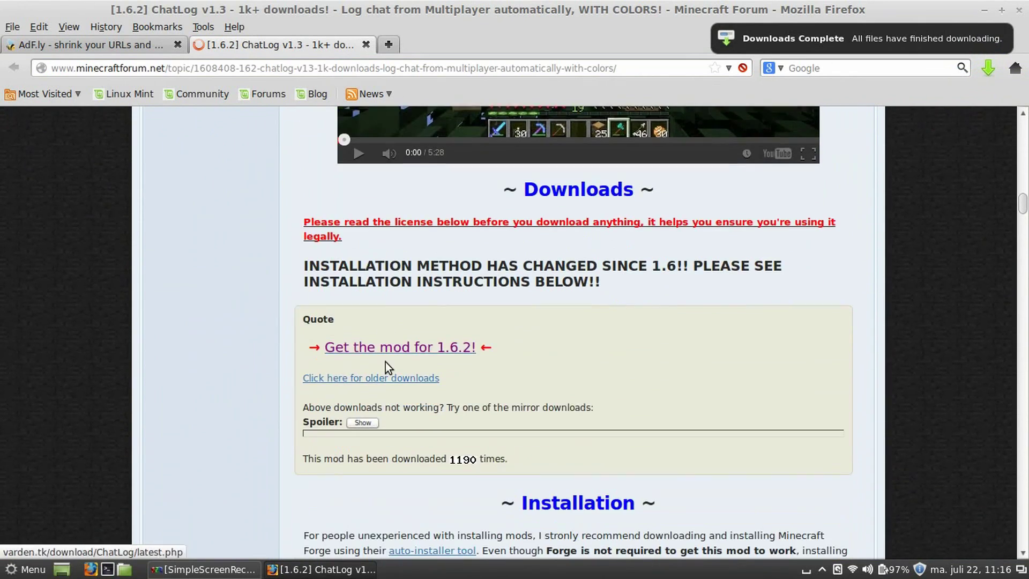
scroll(385, 362, "down", 3)
scroll(419, 330, "up", 3)
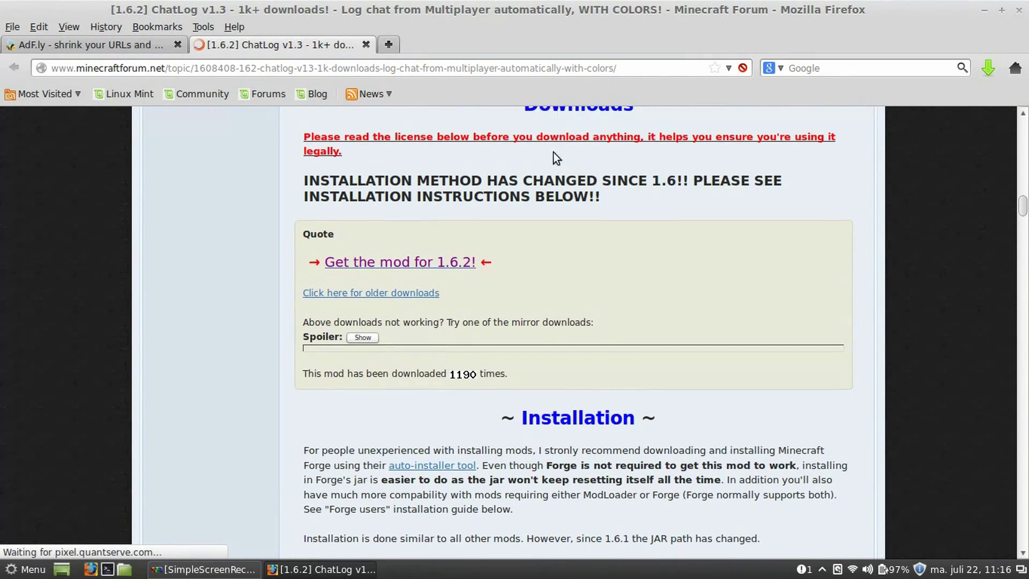
scroll(553, 152, "up", 2)
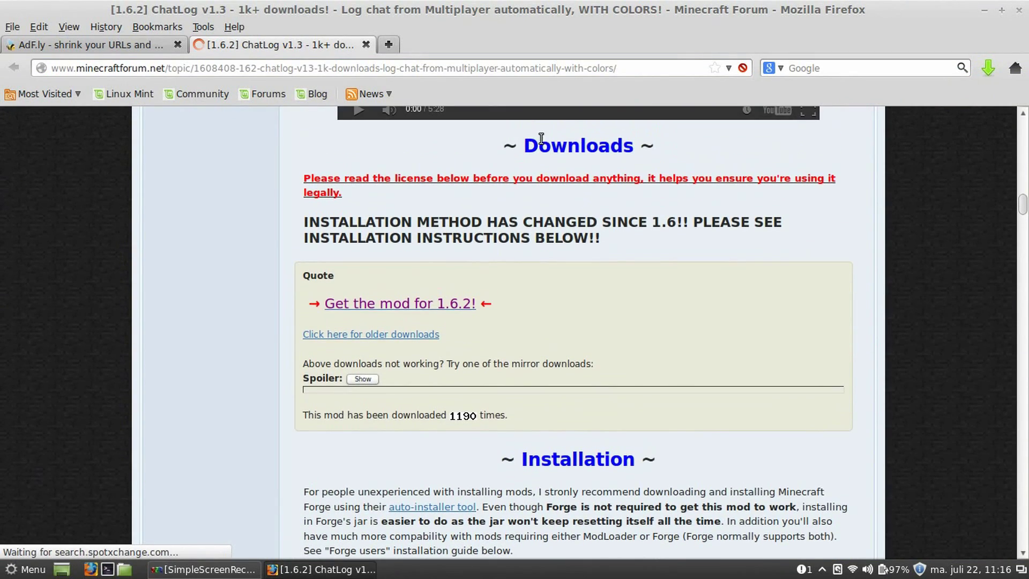
left_click(375, 307)
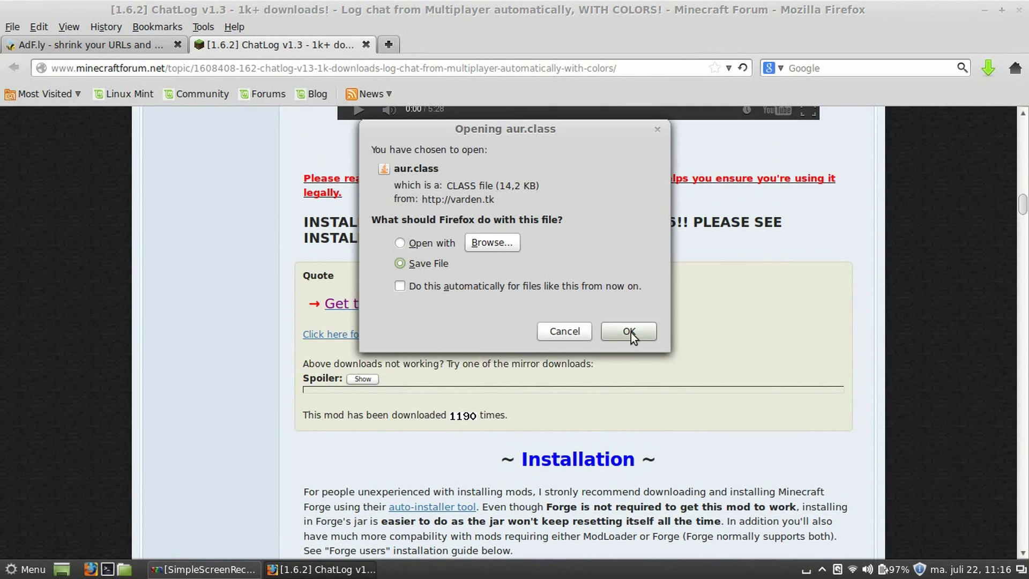
left_click(629, 333)
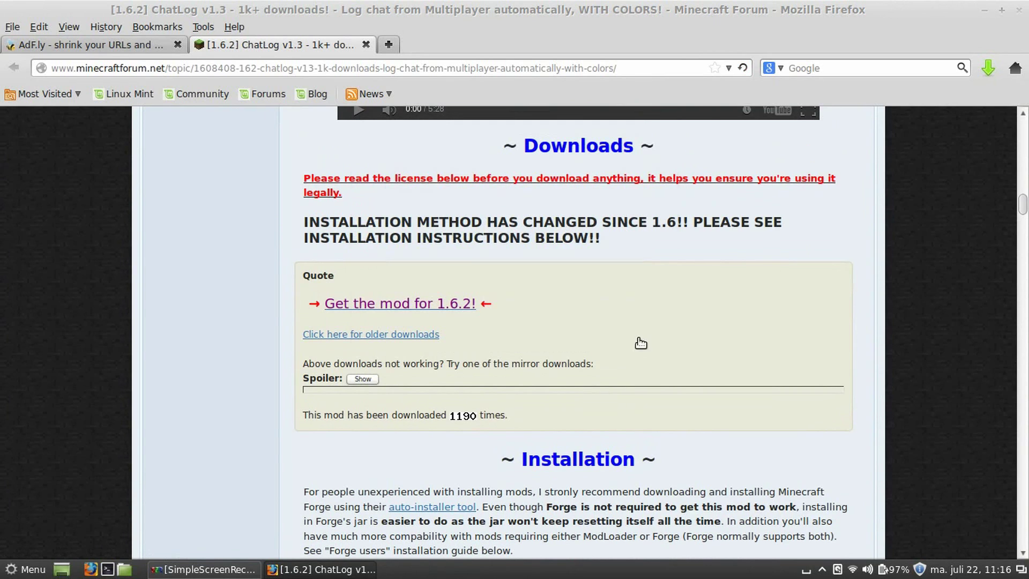
- Show the downloaded files in their folder and run the Forge installer jar with OpenJDK Java 7 Runtime
left_click(992, 71)
left_click(978, 172)
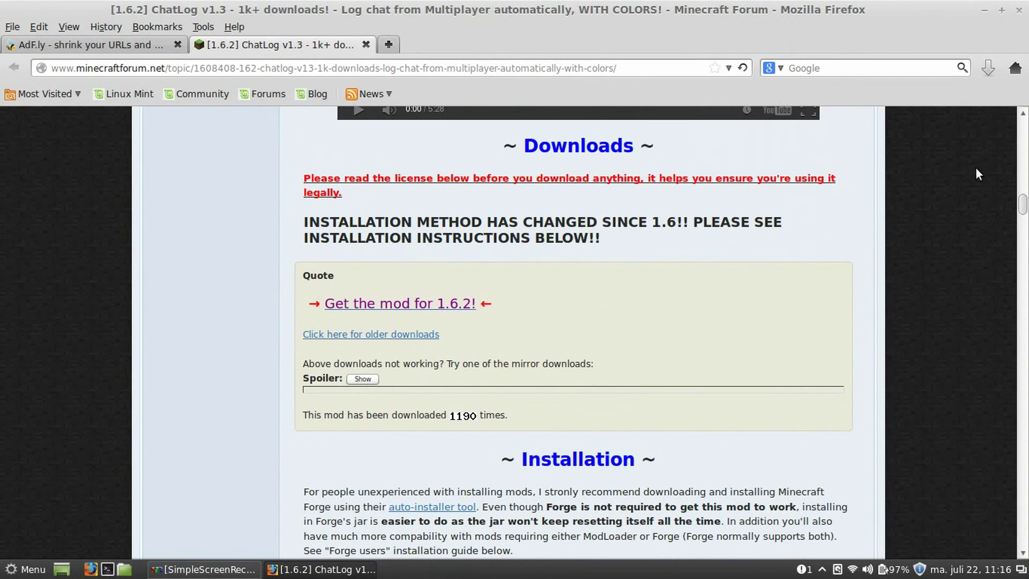
left_click(407, 90)
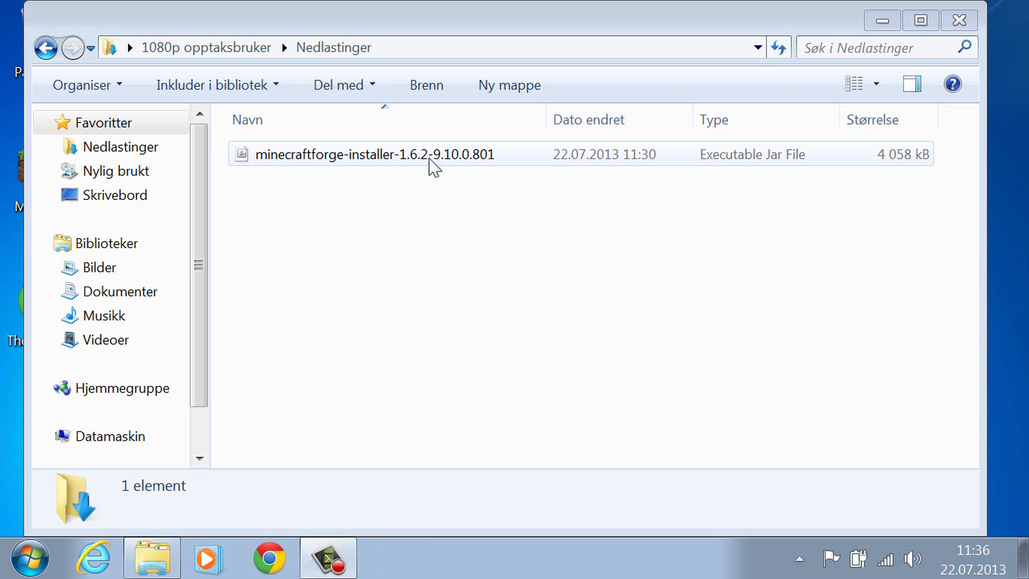
double_click(426, 156)
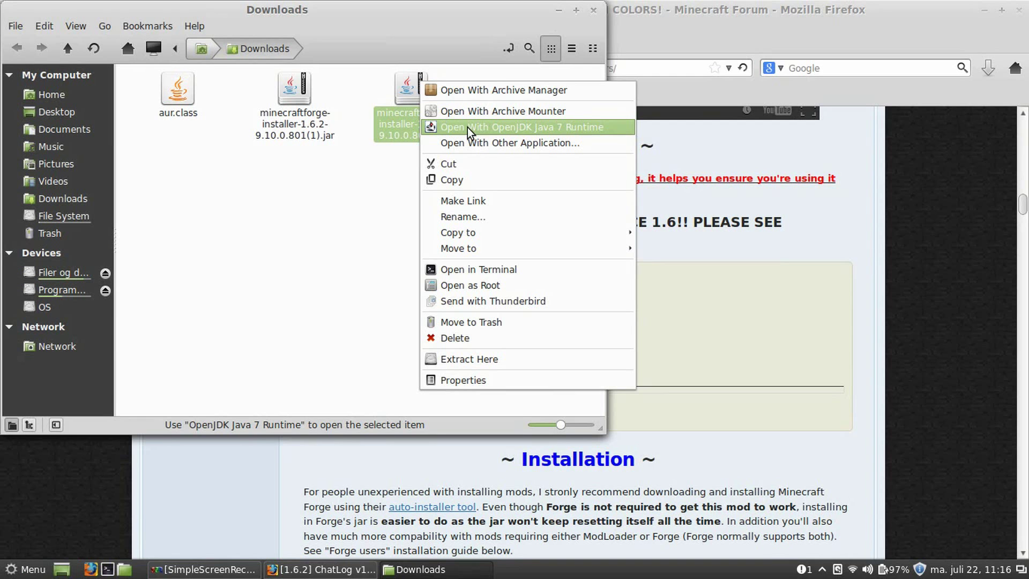
left_click(467, 128)
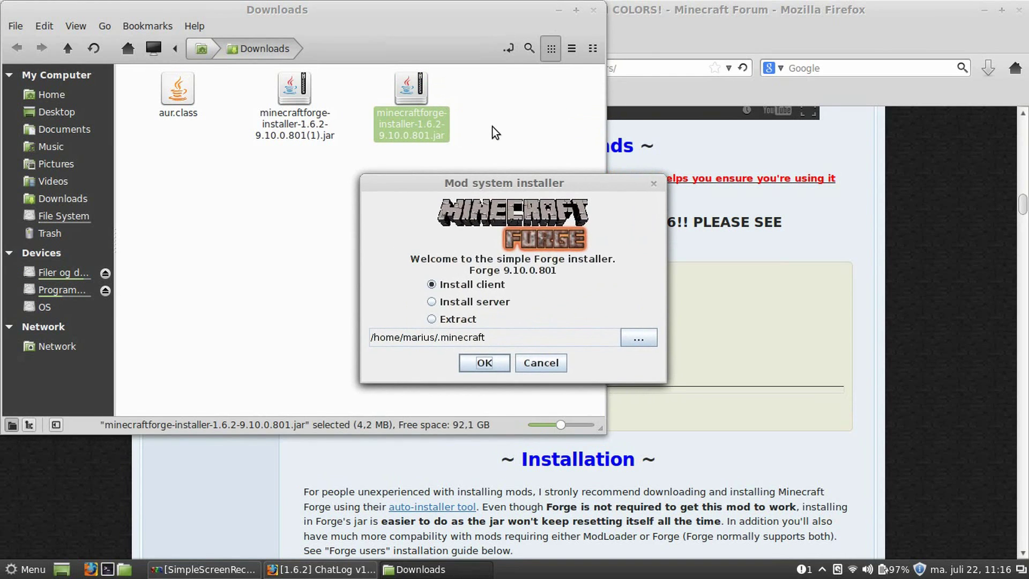
- Install the Forge 9.10.0.801 client into the .minecraft folder and dismiss the completion message
left_click_drag(501, 186, 535, 184)
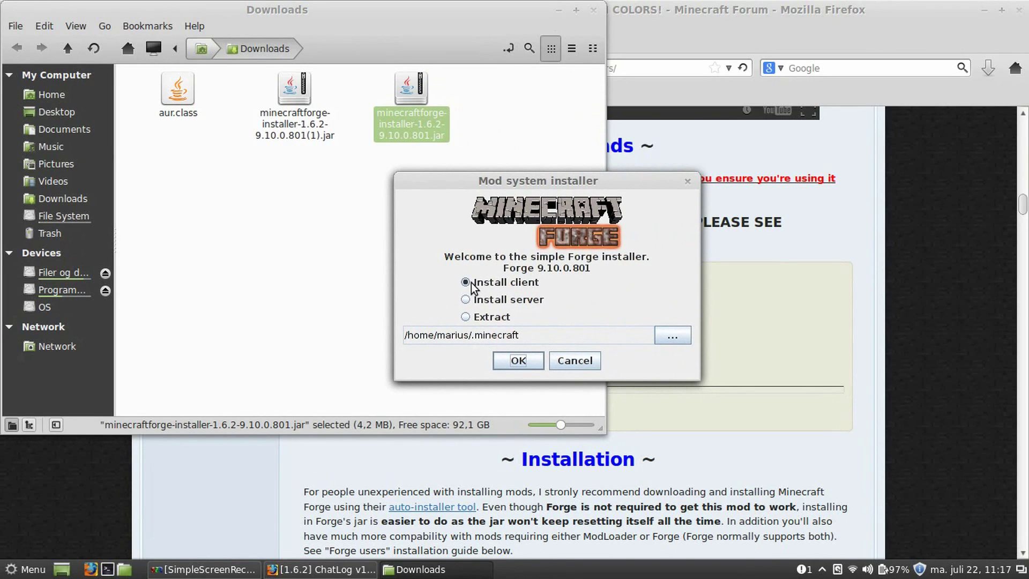
left_click(491, 284)
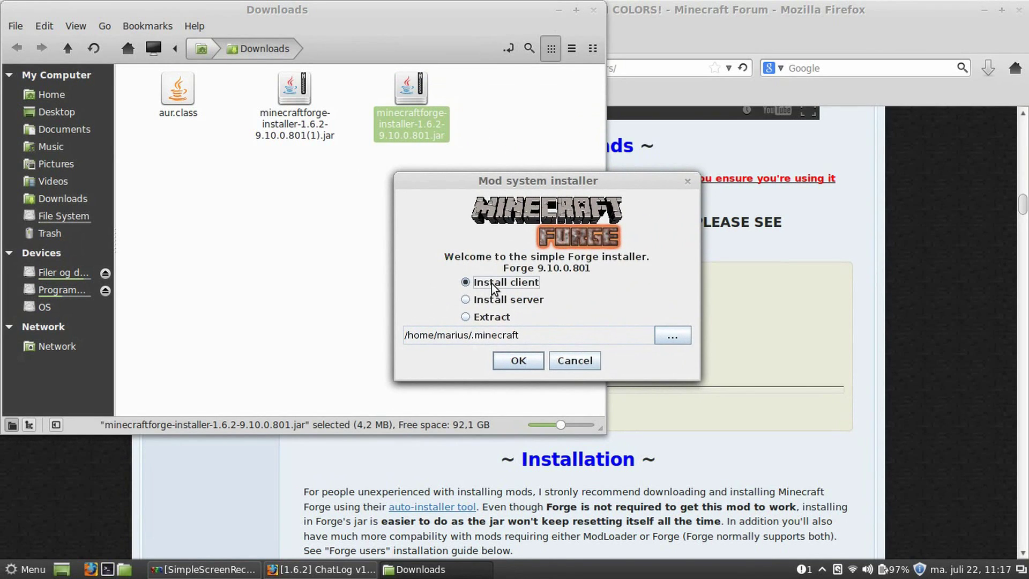
left_click(517, 359)
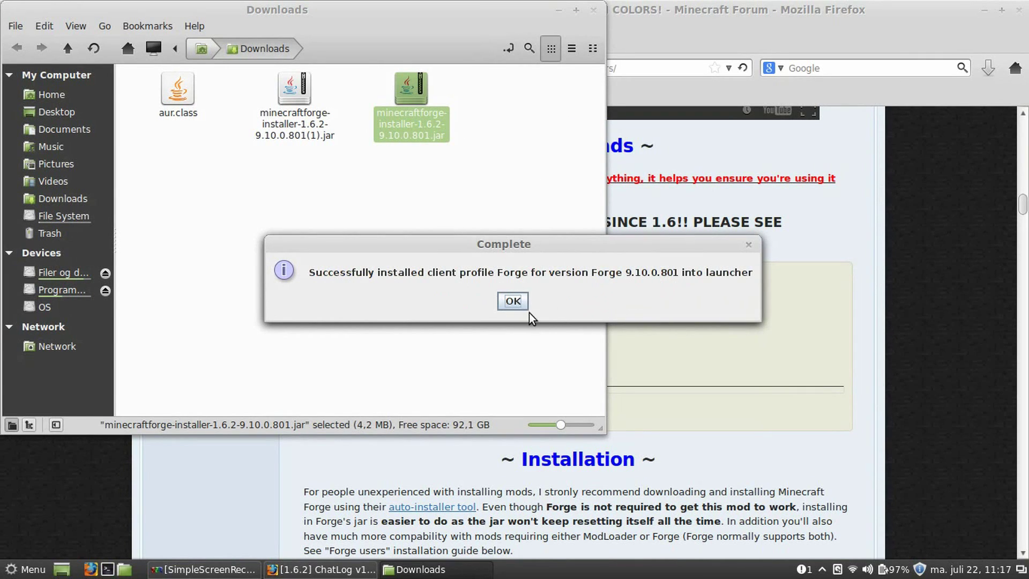
left_click(504, 301)
- Deselect the installer file and minimise the browser and Downloads windows to reach the desktop
left_click(517, 110)
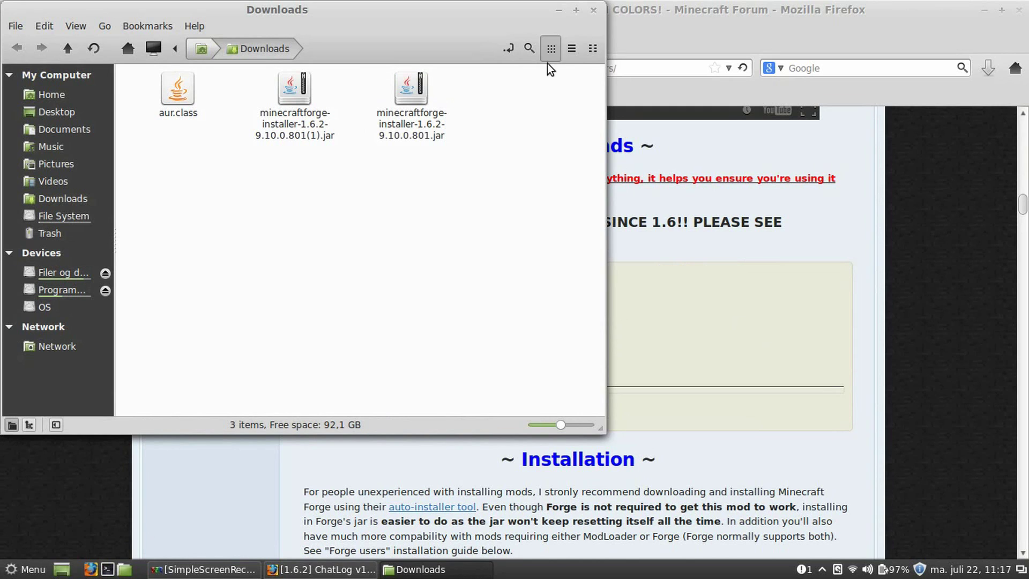
left_click(986, 13)
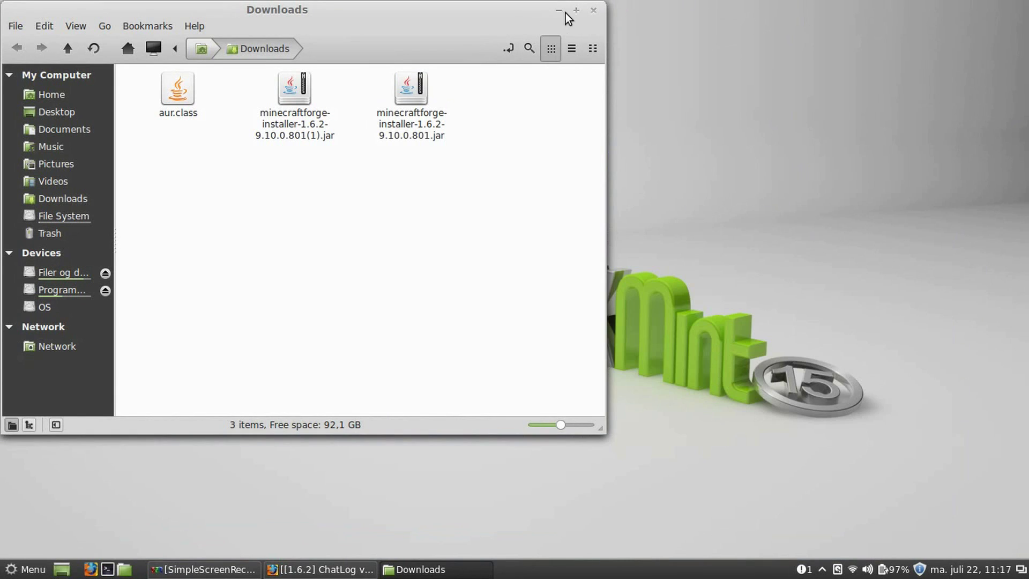
left_click(559, 10)
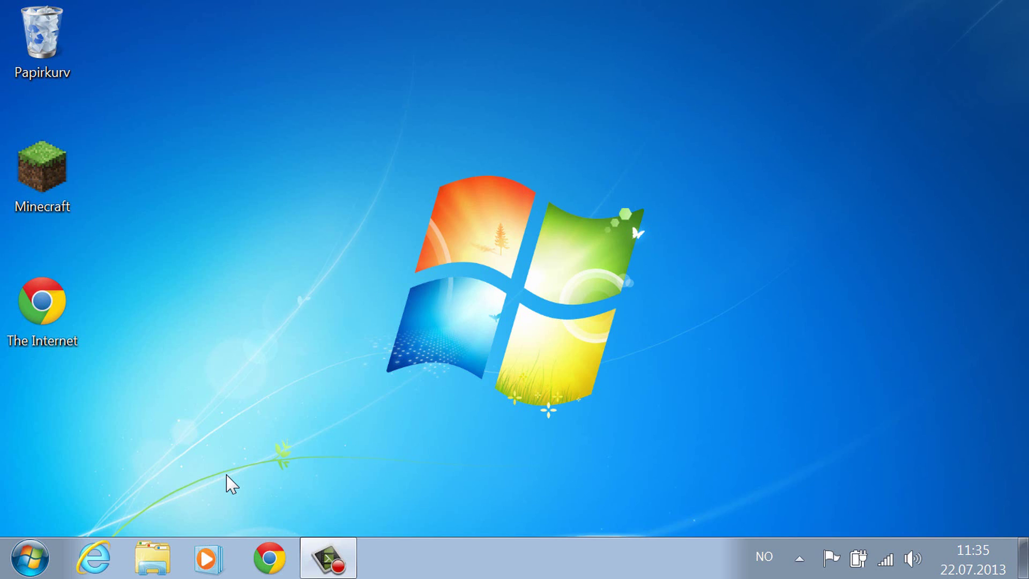
- On the Windows system, run %appdata% and open the .minecraft folder inside Roaming
key("super+r")
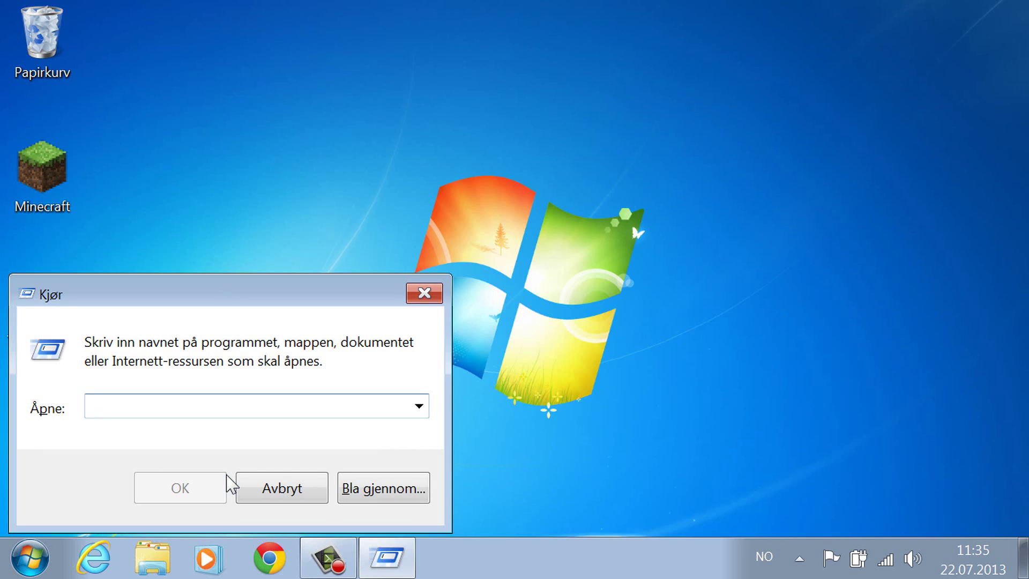
type("%appdata%")
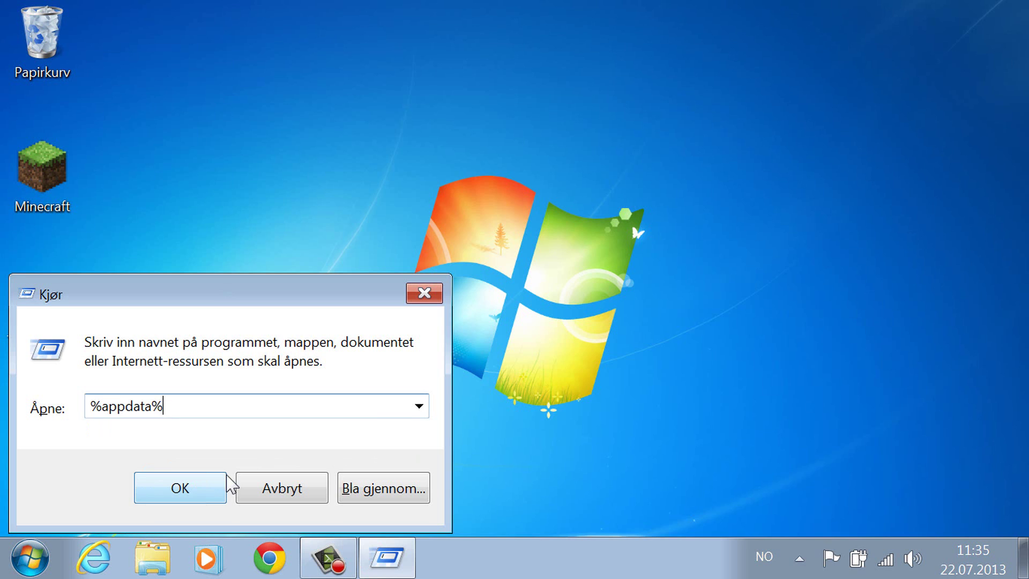
left_click(185, 490)
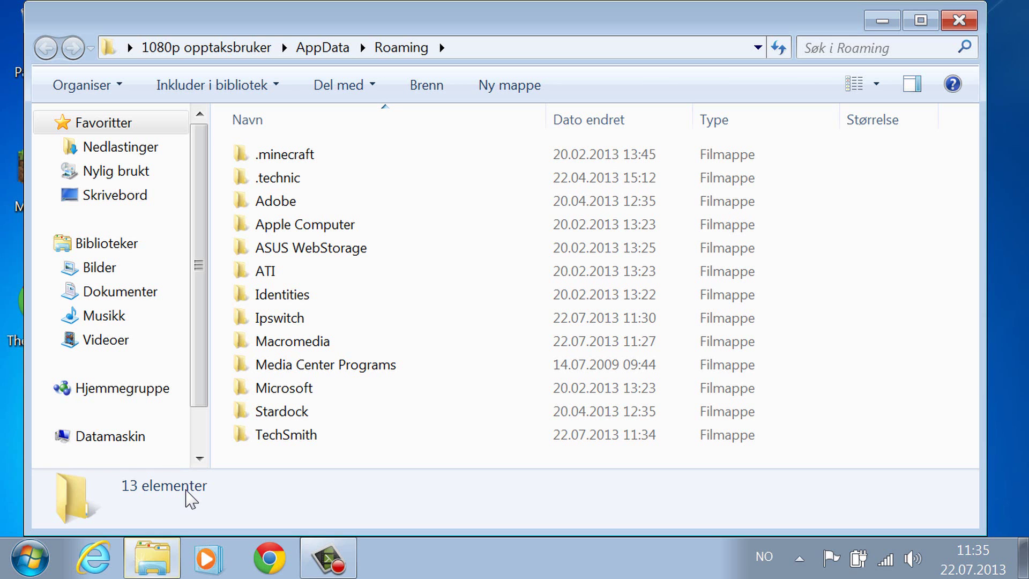
double_click(331, 157)
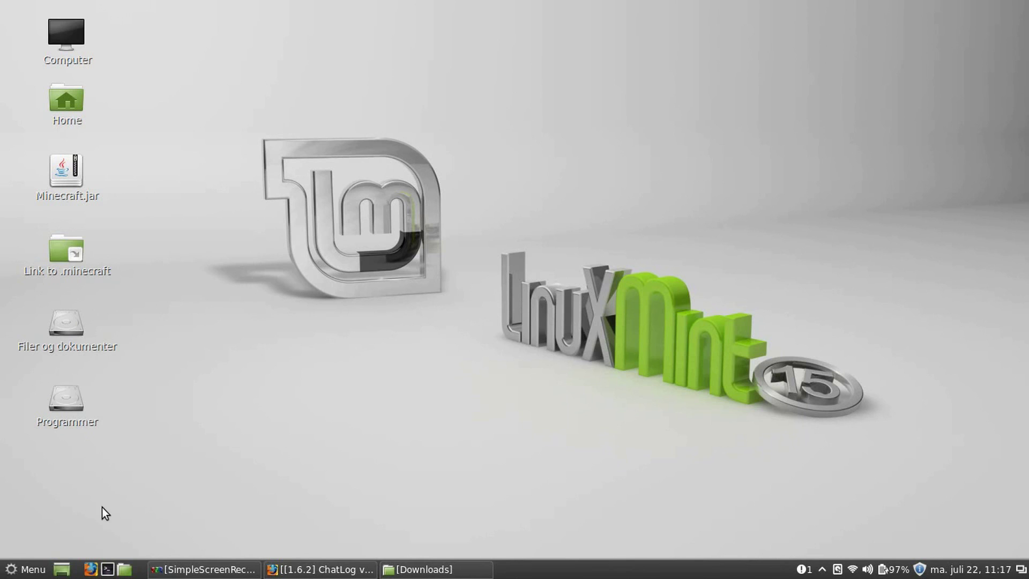
- Show the hidden files in the Home folder and open the .minecraft folder
left_click(127, 571)
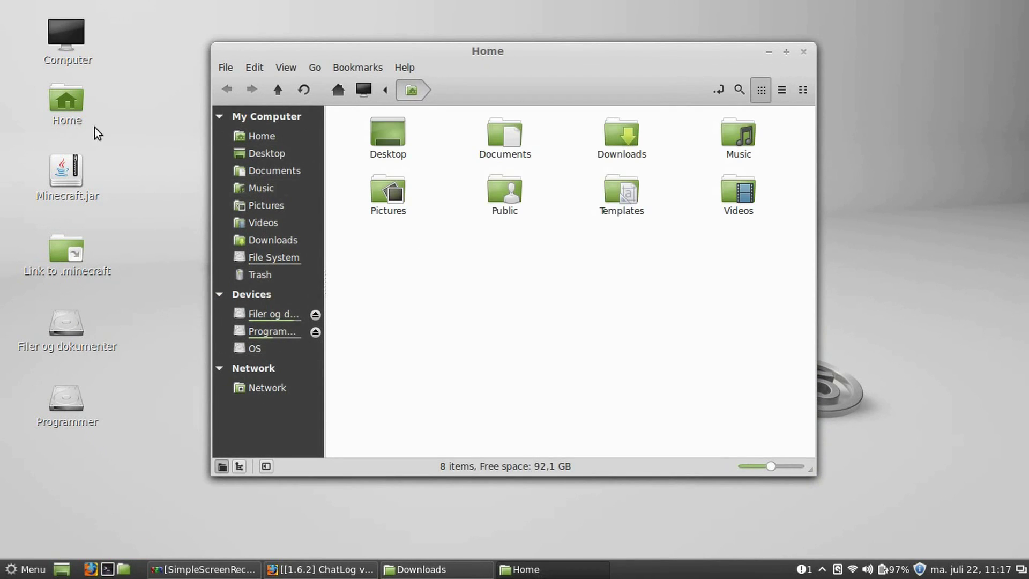
right_click(609, 275)
left_click(690, 386)
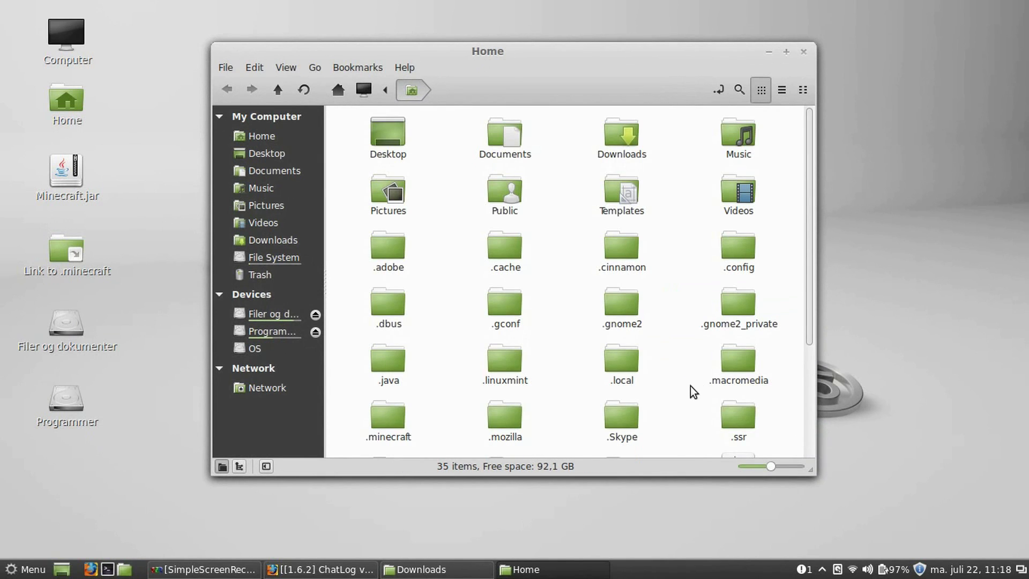
double_click(389, 424)
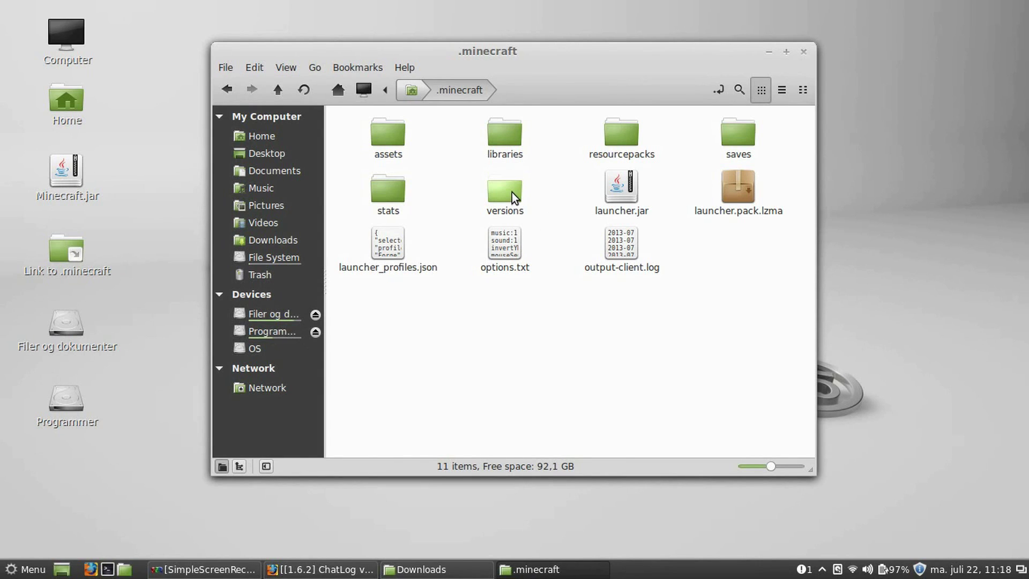
- Open 1.6.2-Forge9.10.0.801.jar from its folder under versions as an archive and move the archive window clear of the other windows
double_click(515, 198)
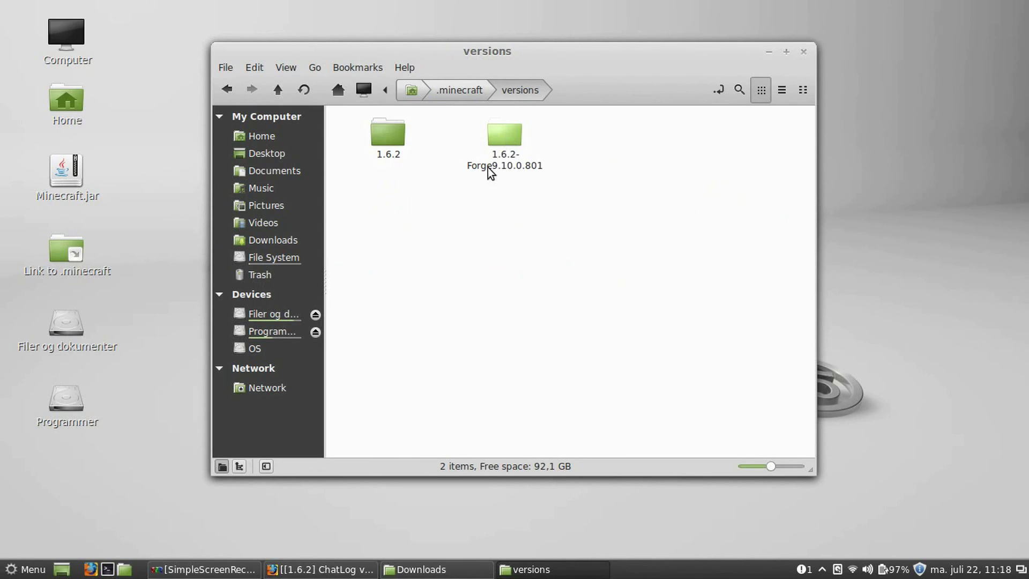
double_click(507, 138)
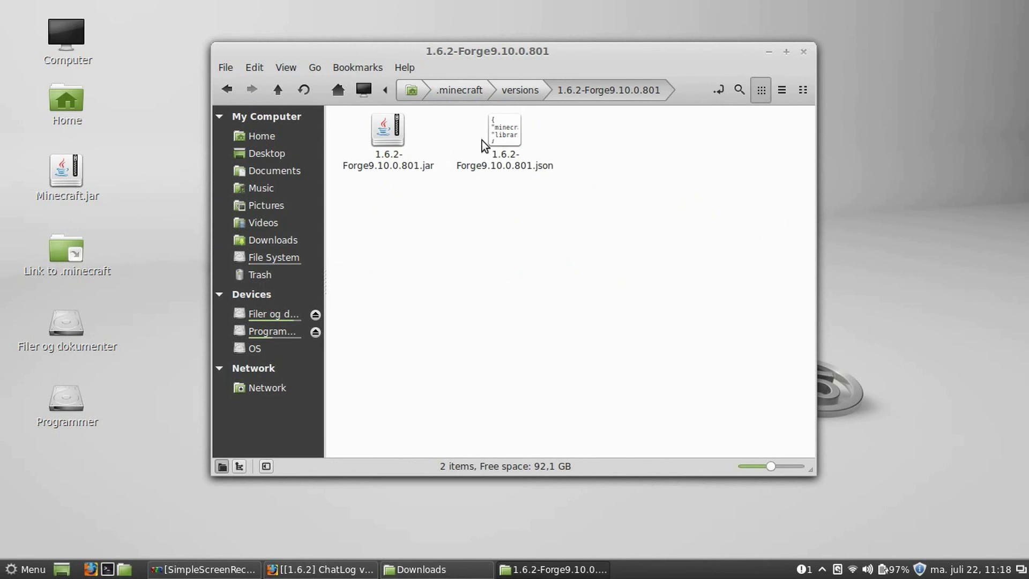
double_click(388, 134)
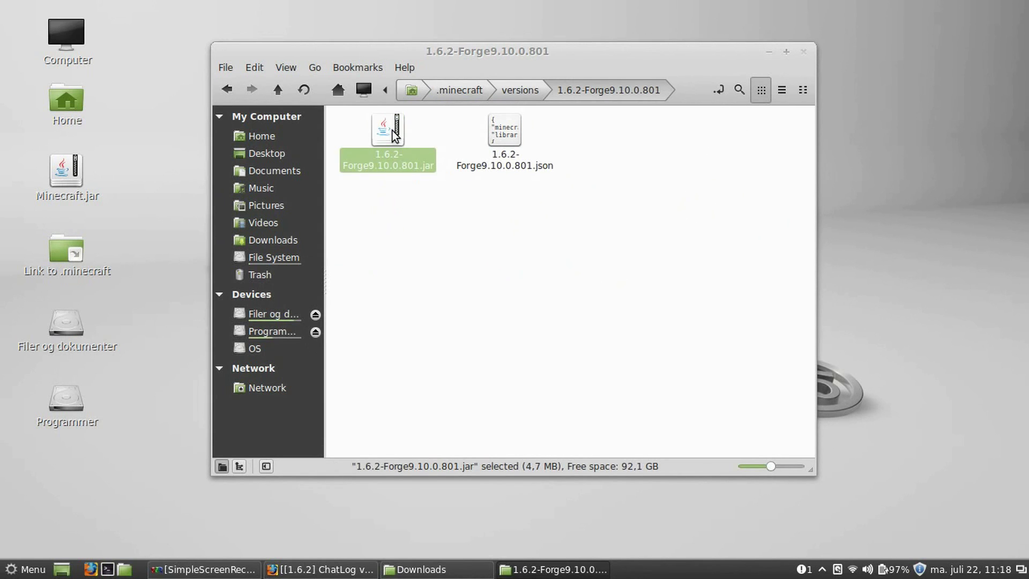
left_click_drag(336, 23, 749, 146)
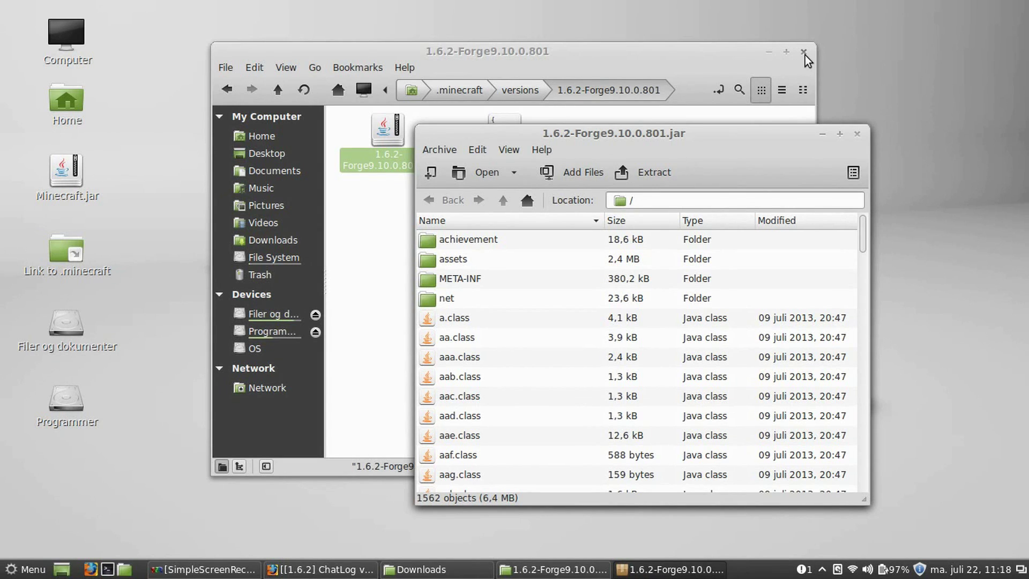
- Add aur.class from the Downloads folder to the root of the 1.6.2-Forge9.10.0.801.jar archive
left_click(487, 569)
left_click(168, 98)
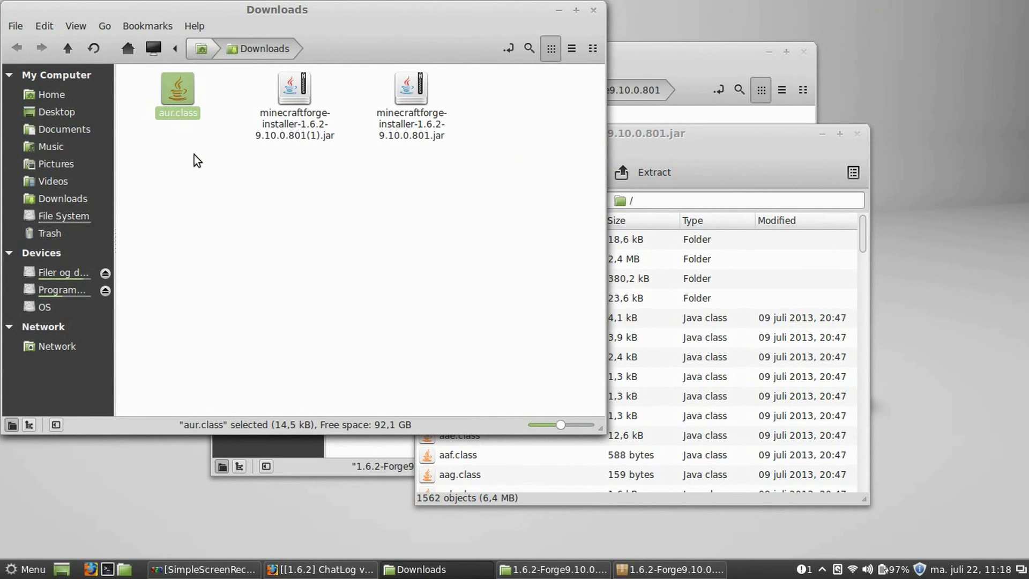
left_click_drag(179, 95, 746, 450)
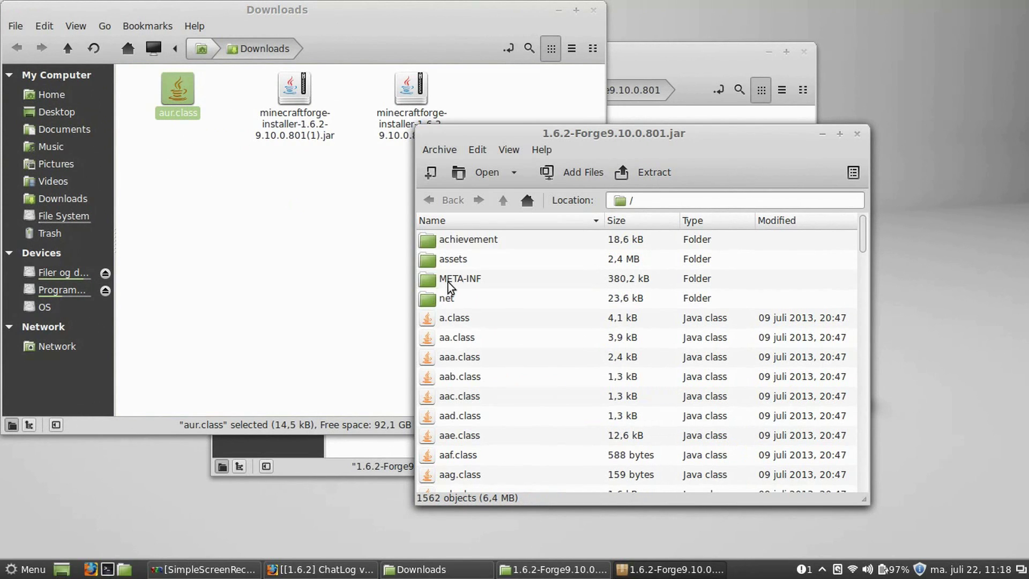
- Delete the META-INF folder from the Forge jar, then close the archive and both file manager windows
left_click(461, 279)
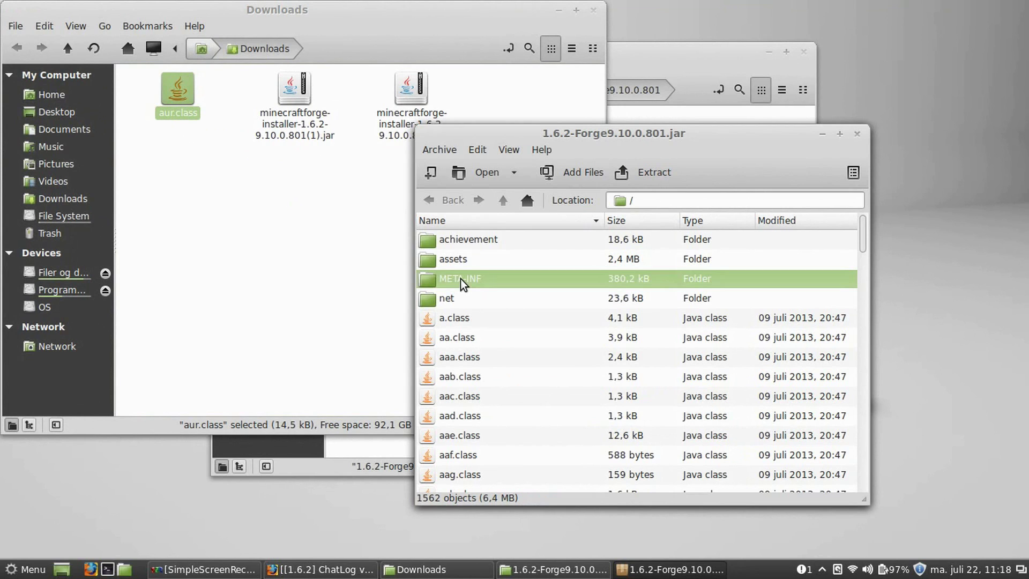
key("Delete")
key("Return")
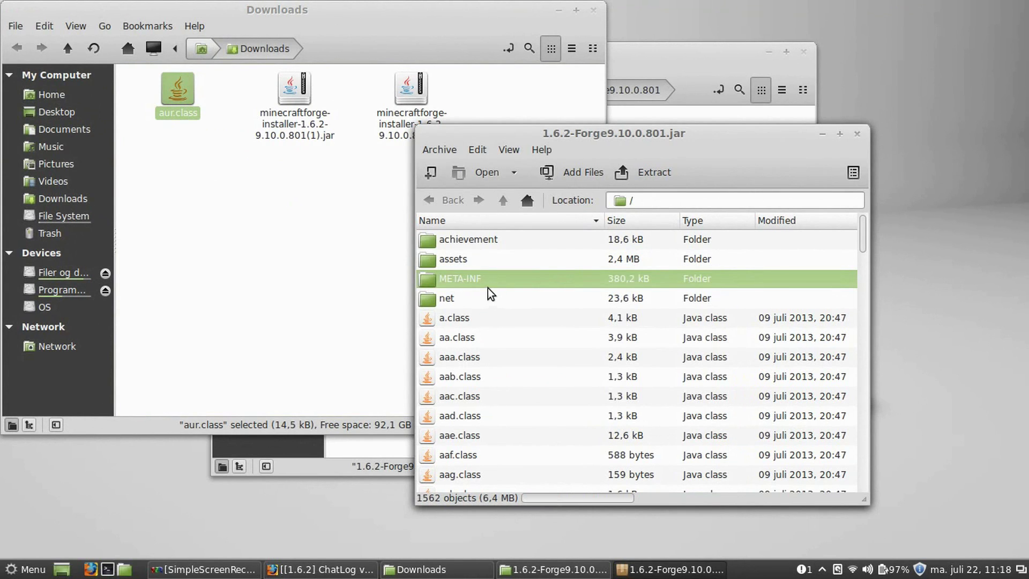
left_click(858, 134)
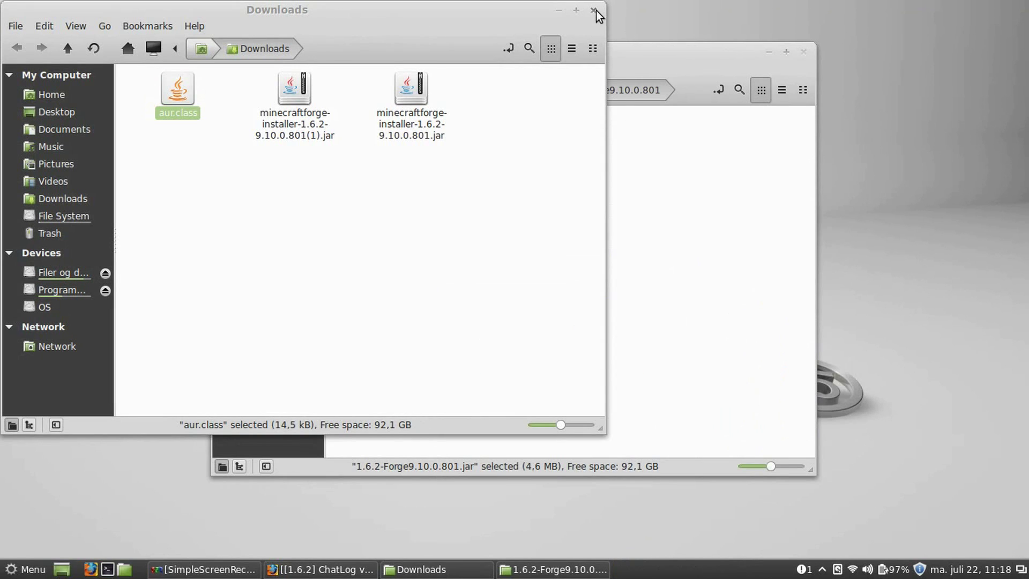
left_click(594, 11)
left_click(803, 51)
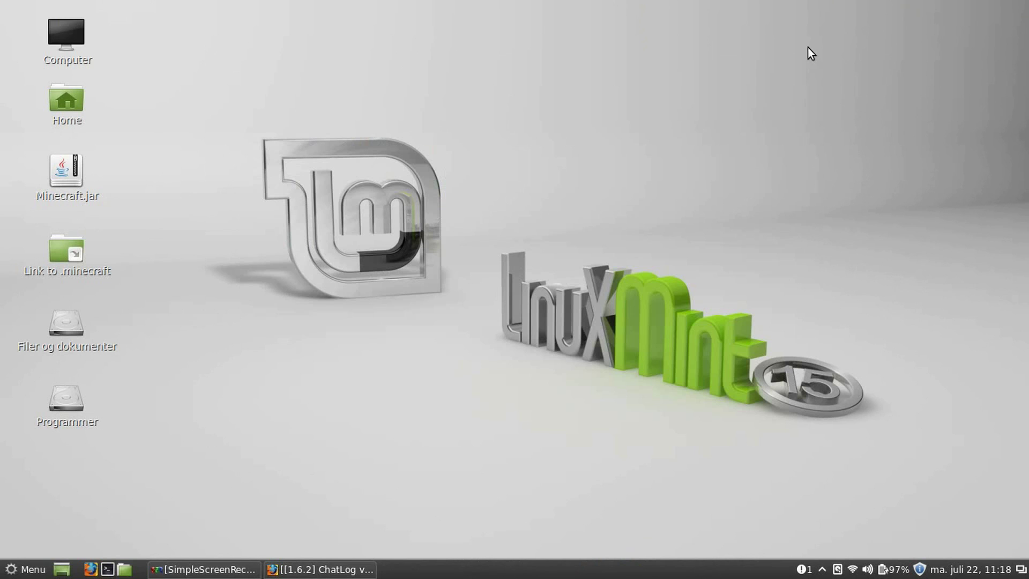
- Copy "-Dfml.ignoreInvalidMinecraftCertificates=true -Dfml.ignorePatchDiscrepancies=true" from the Forge users instructions on the ChatLog forum page, and minimise the browser
left_click(338, 567)
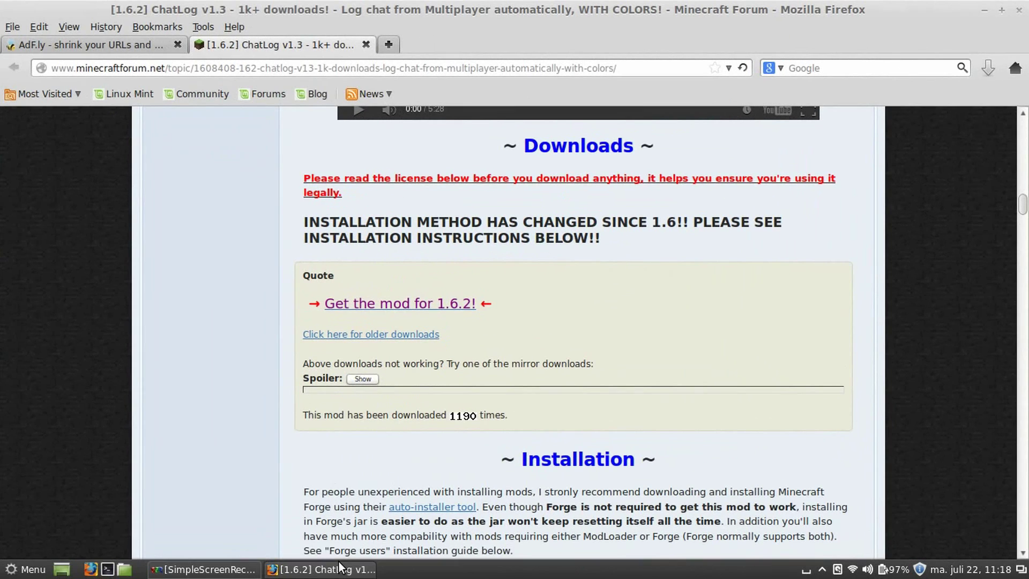
scroll(731, 307, "down", 6)
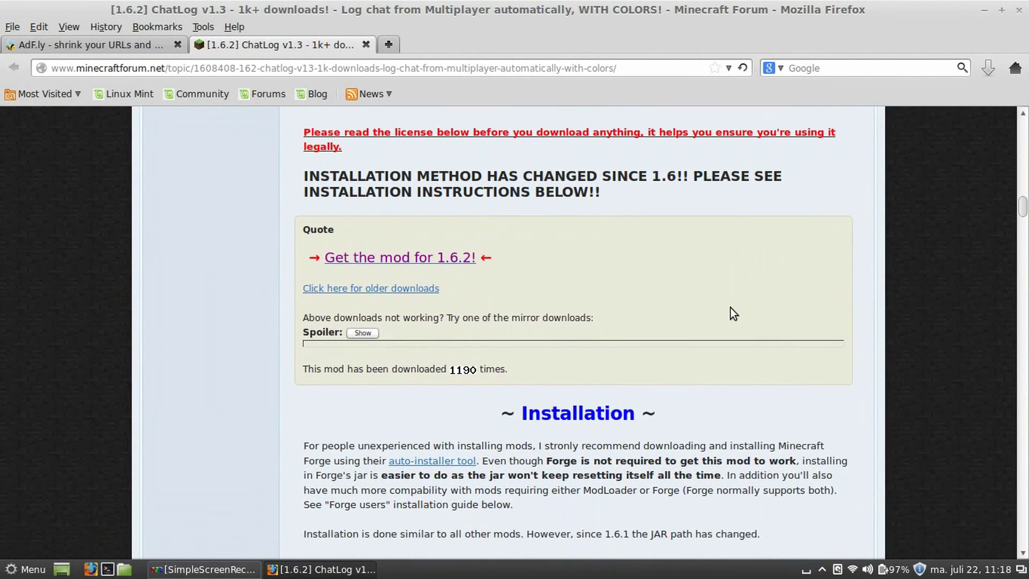
left_click_drag(522, 243, 642, 244)
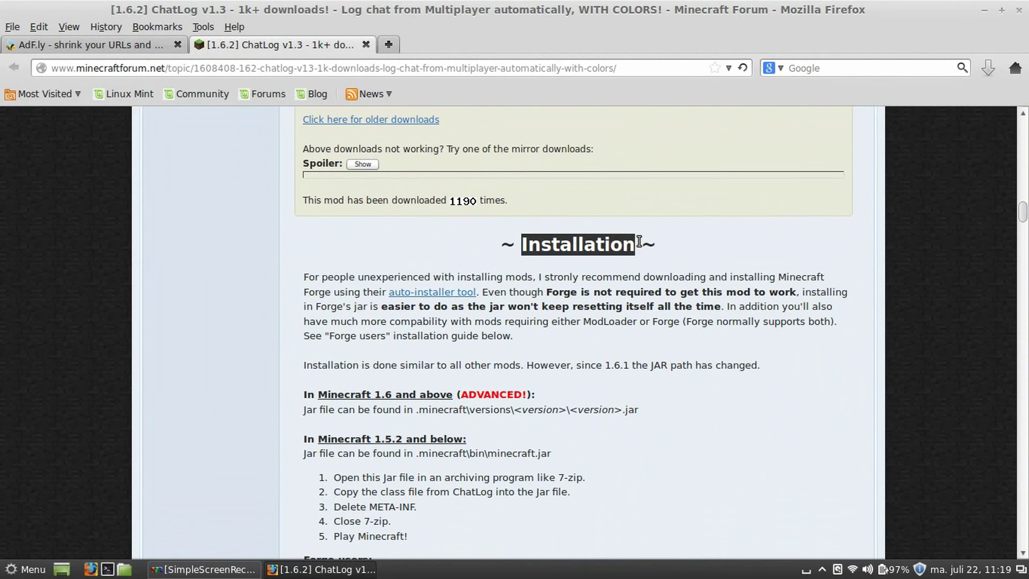
left_click(587, 261)
scroll(587, 261, "down", 3)
scroll(587, 262, "down", 3)
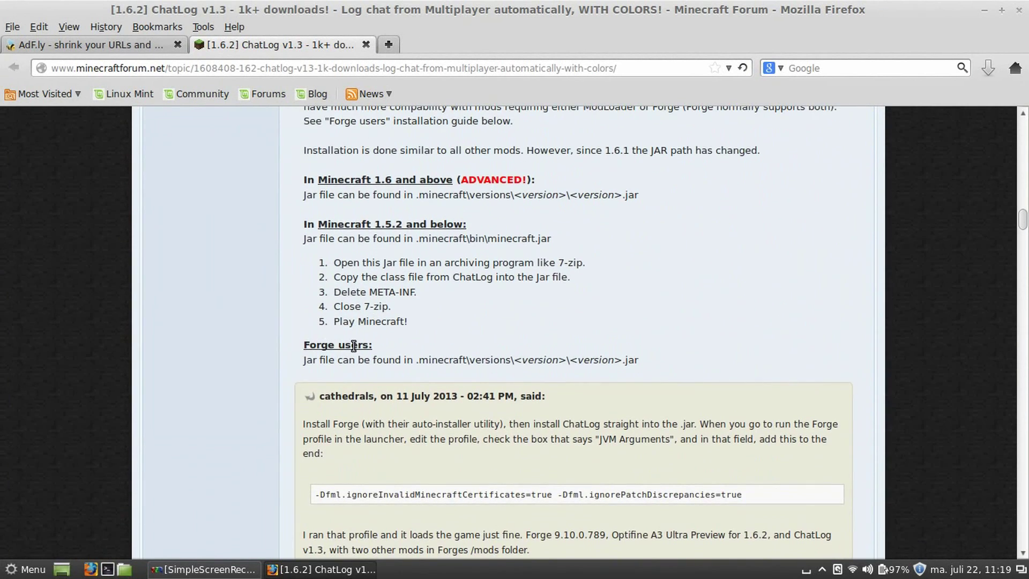
scroll(354, 345, "down", 3)
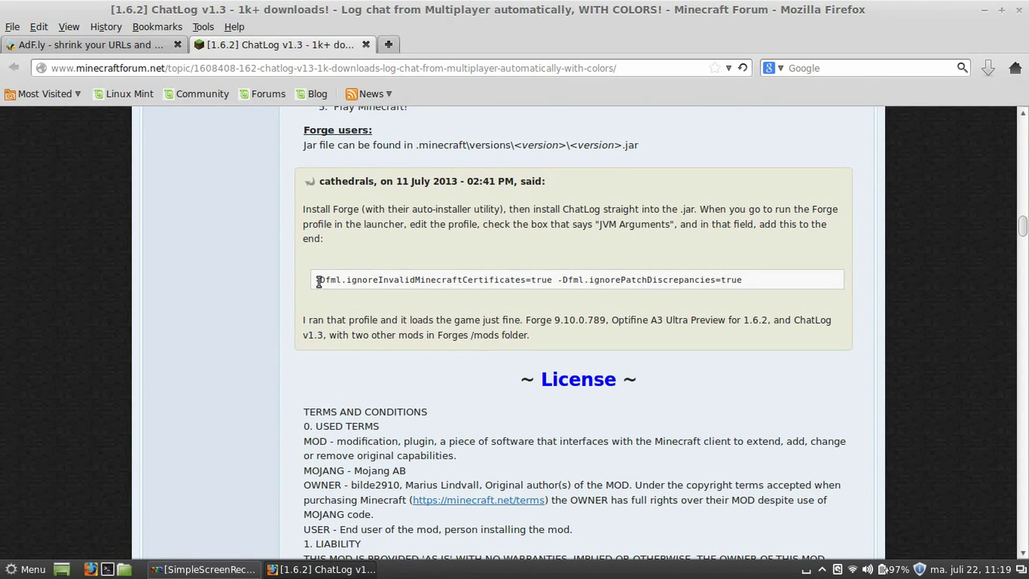
left_click_drag(319, 282, 788, 288)
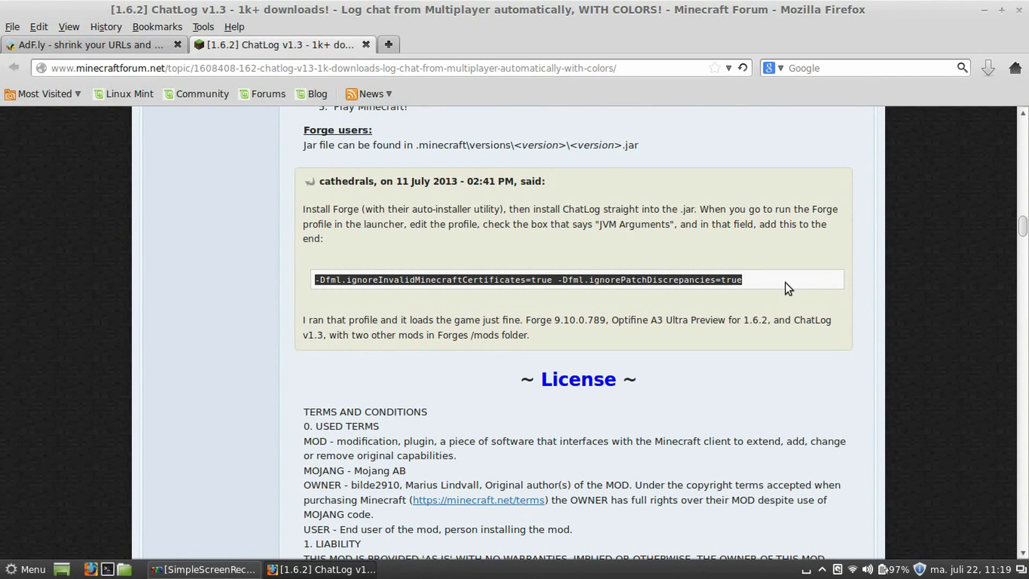
right_click(707, 283)
left_click(727, 292)
left_click(676, 285)
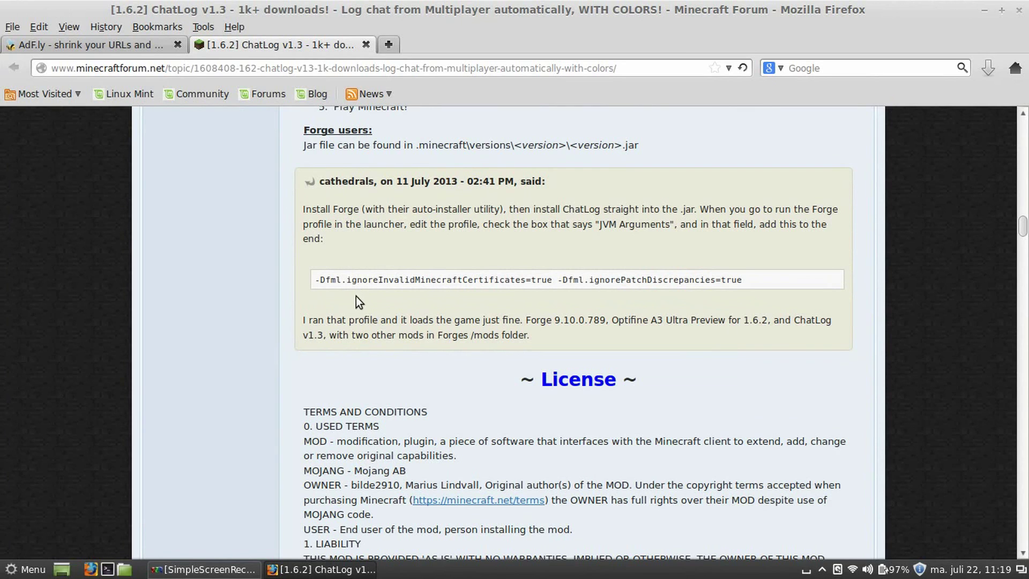
left_click(985, 10)
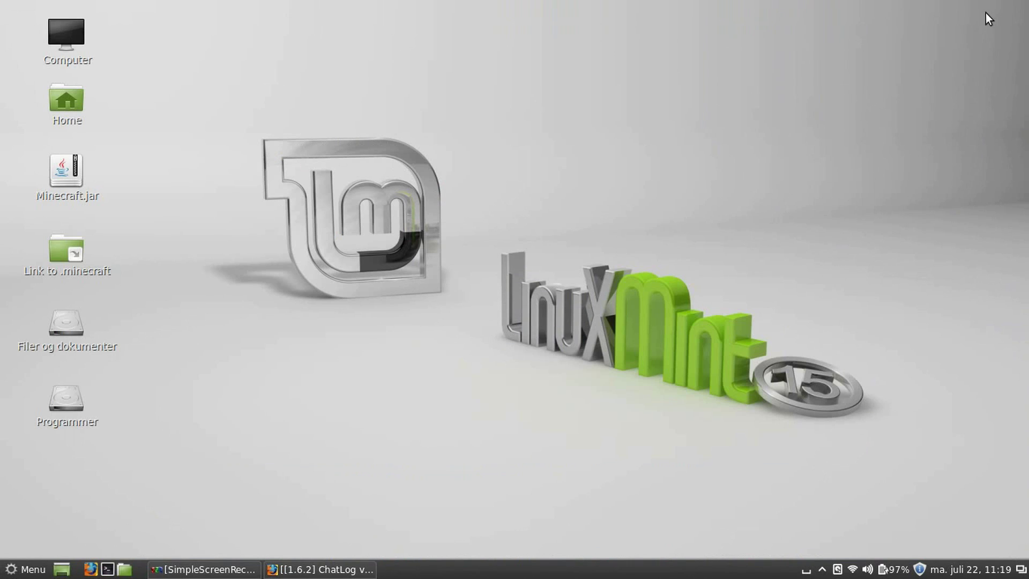
- Launch Minecraft.jar from the desktop and switch to the Forge profile, continuing with the existing user
right_click(78, 188)
left_click(115, 212)
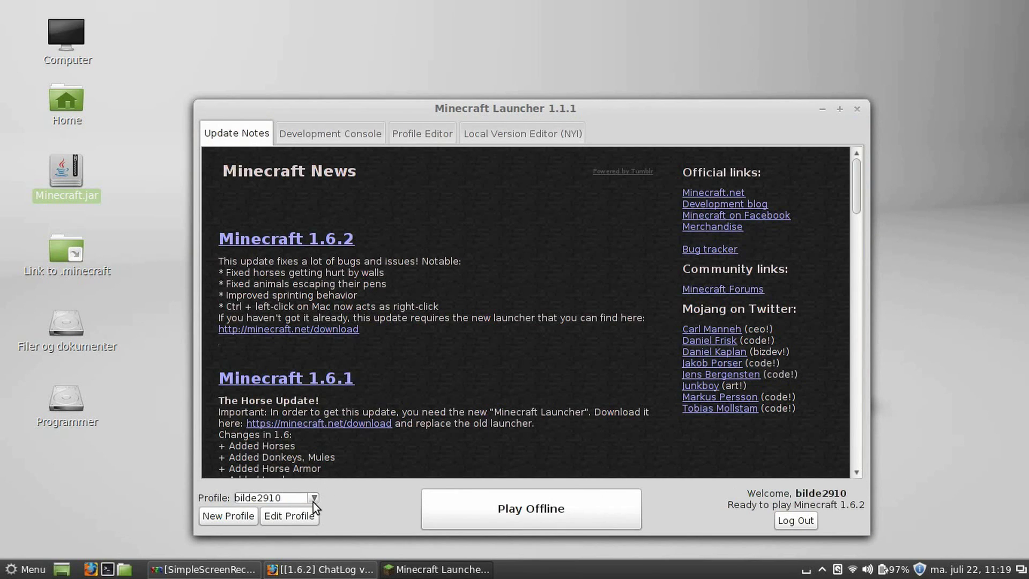
left_click(312, 498)
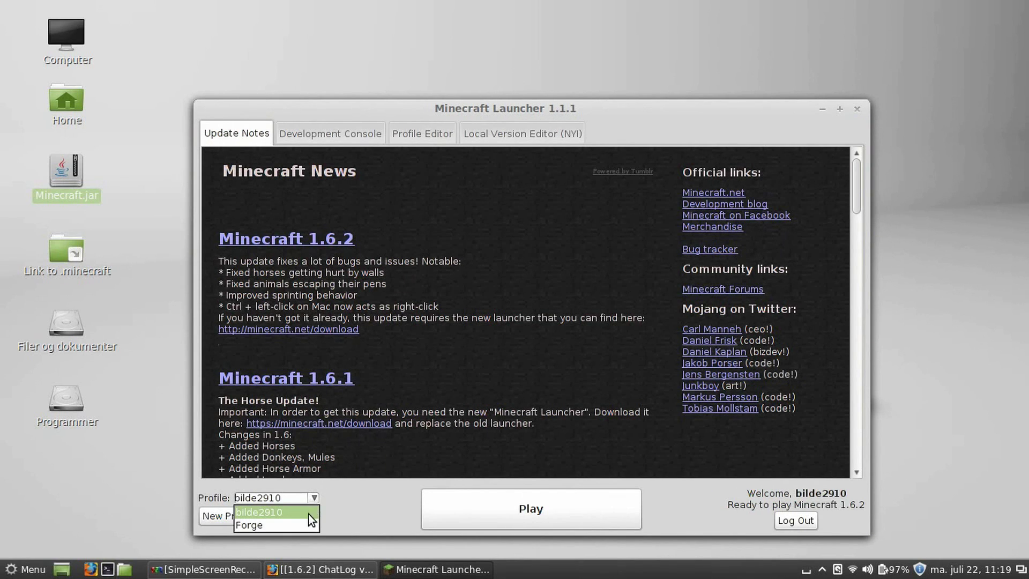
left_click(300, 523)
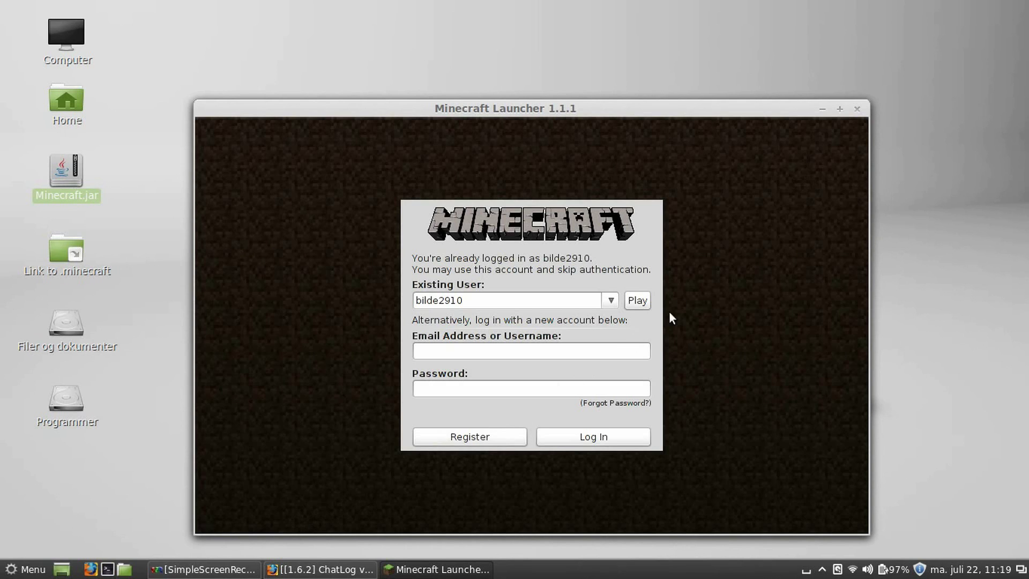
left_click(646, 301)
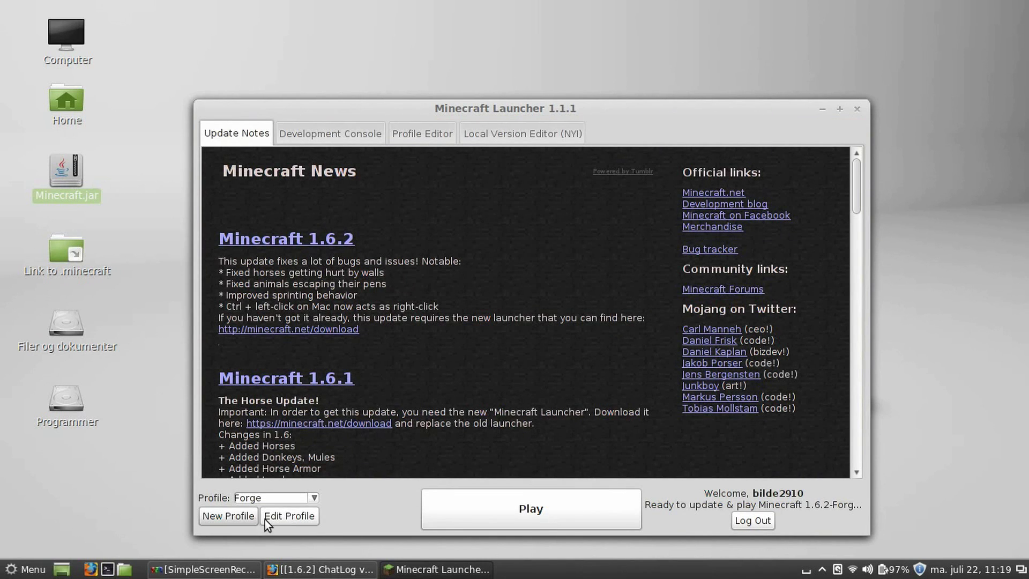
- Enable JVM Arguments in the Forge profile, append the copied -Dfml arguments after -Xmx1G with a separating space, and save the profile
left_click(304, 519)
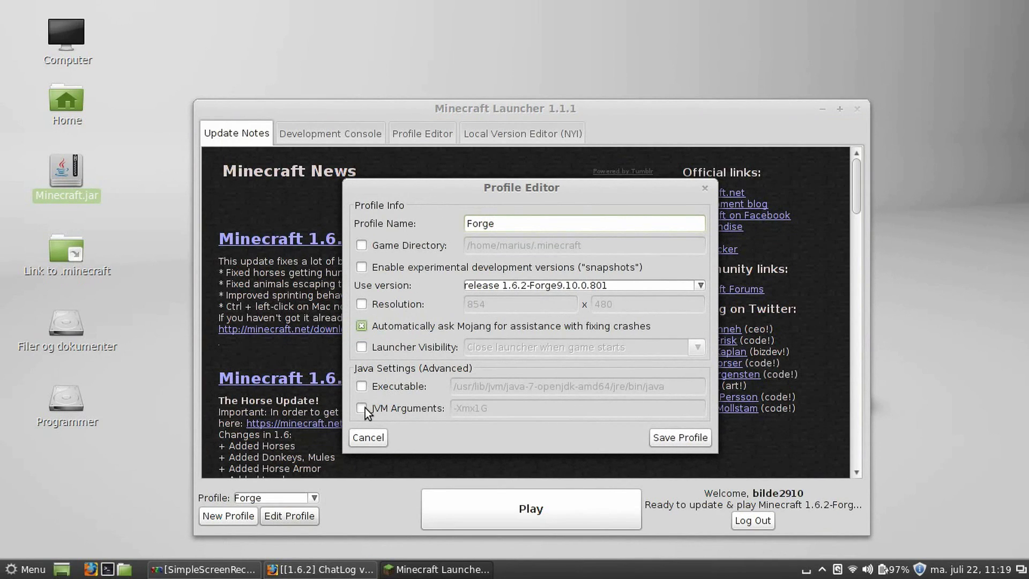
left_click(420, 410)
left_click(556, 408)
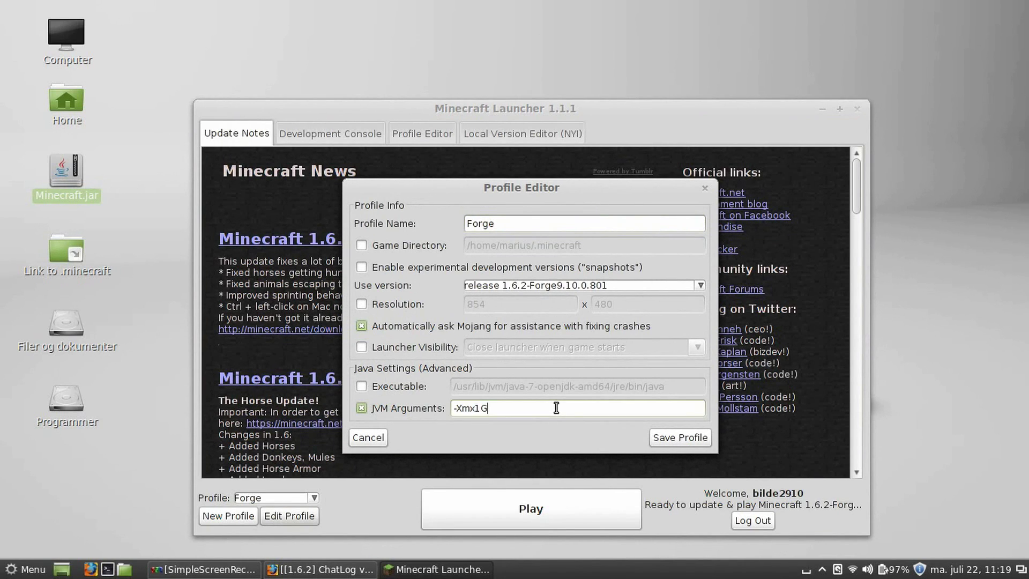
key("ctrl+v")
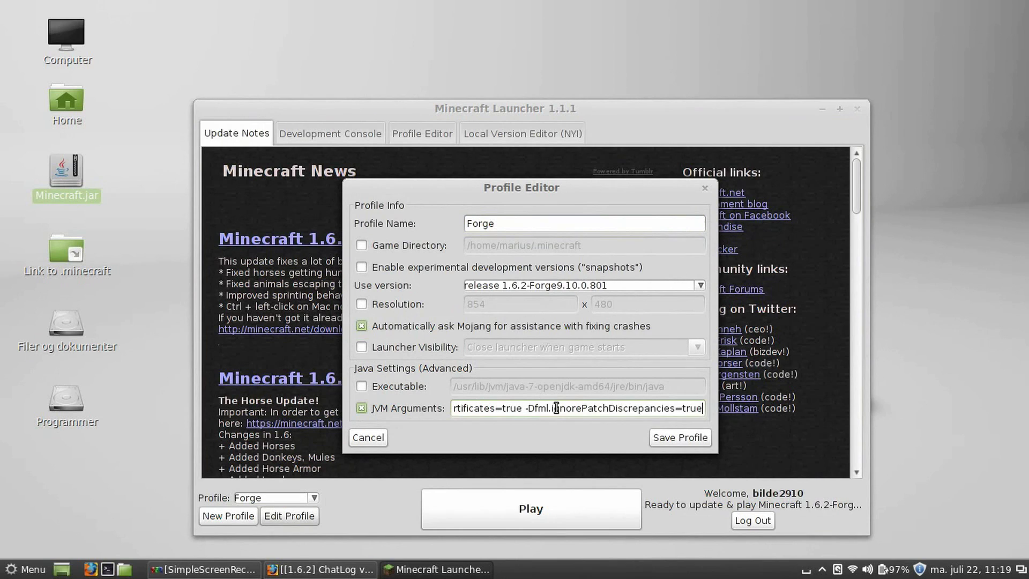
left_click_drag(702, 409, 431, 403)
left_click(491, 405)
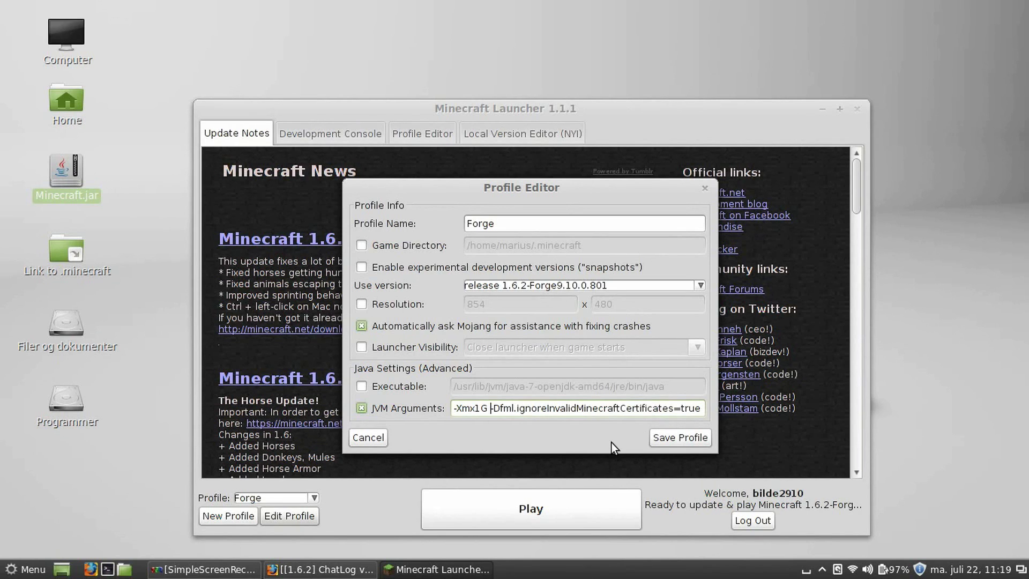
left_click(667, 442)
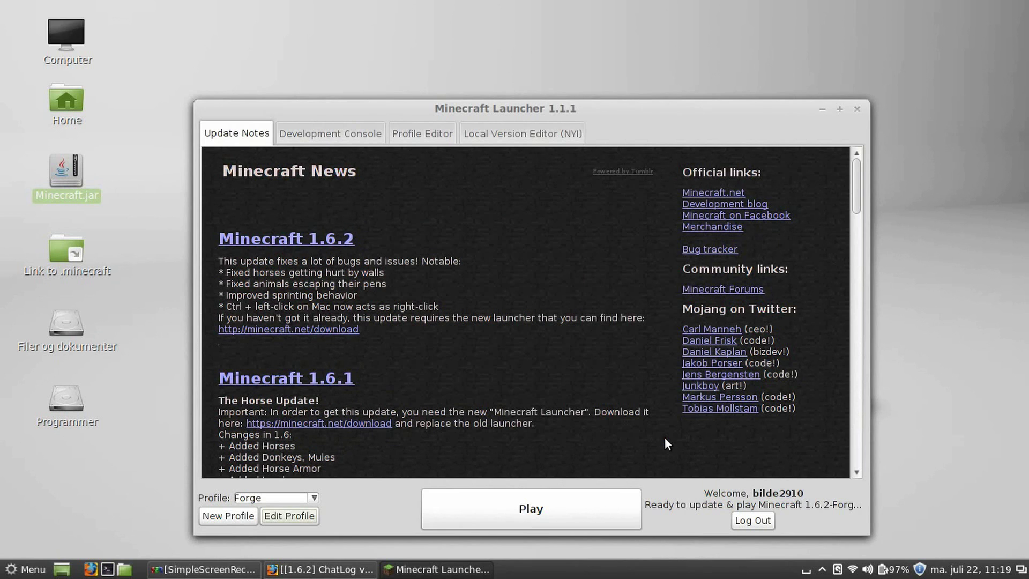
- Start the game with the Forge profile and place its window beside the opened .minecraft folder
left_click(536, 515)
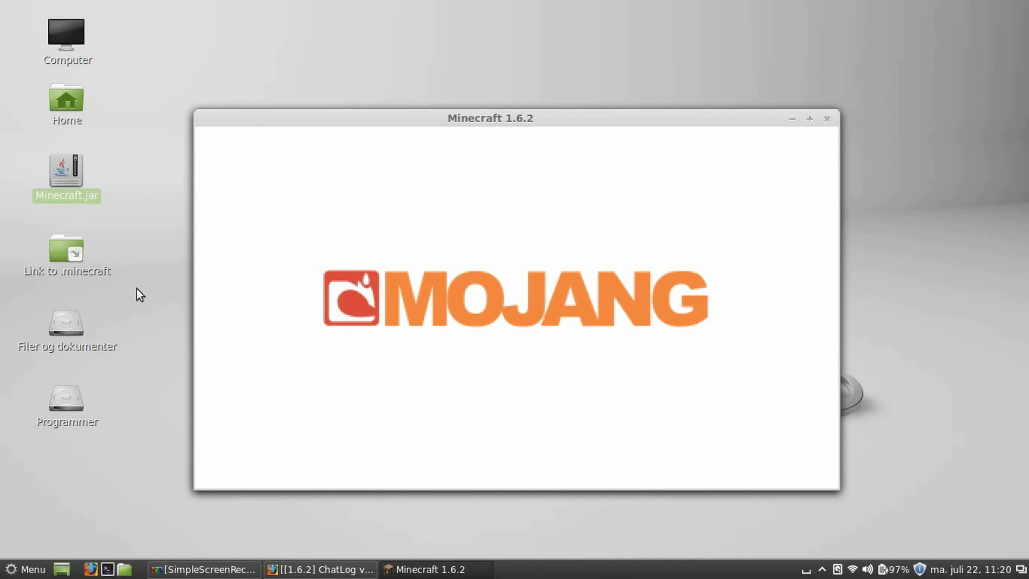
double_click(66, 248)
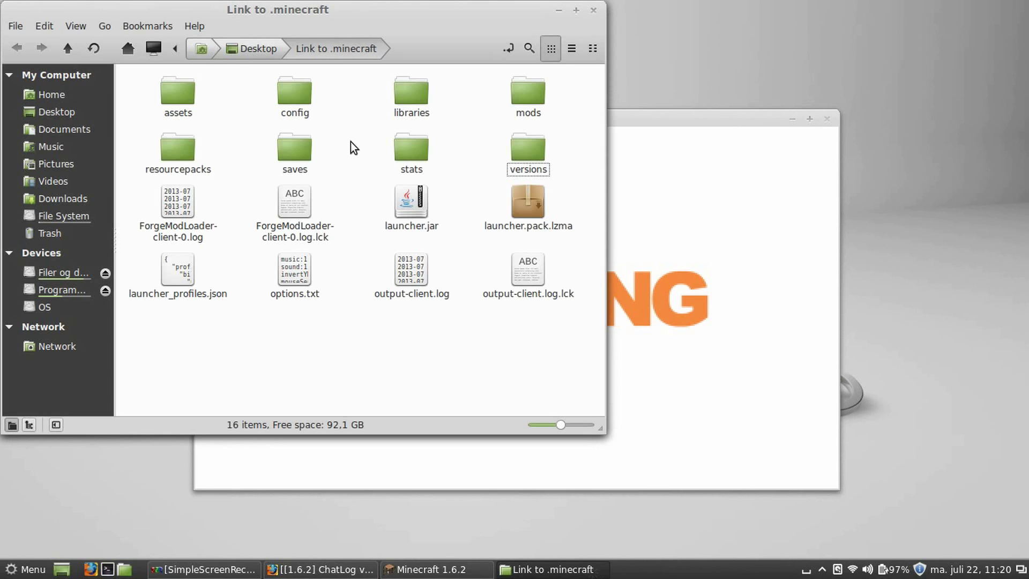
left_click_drag(703, 132, 864, 162)
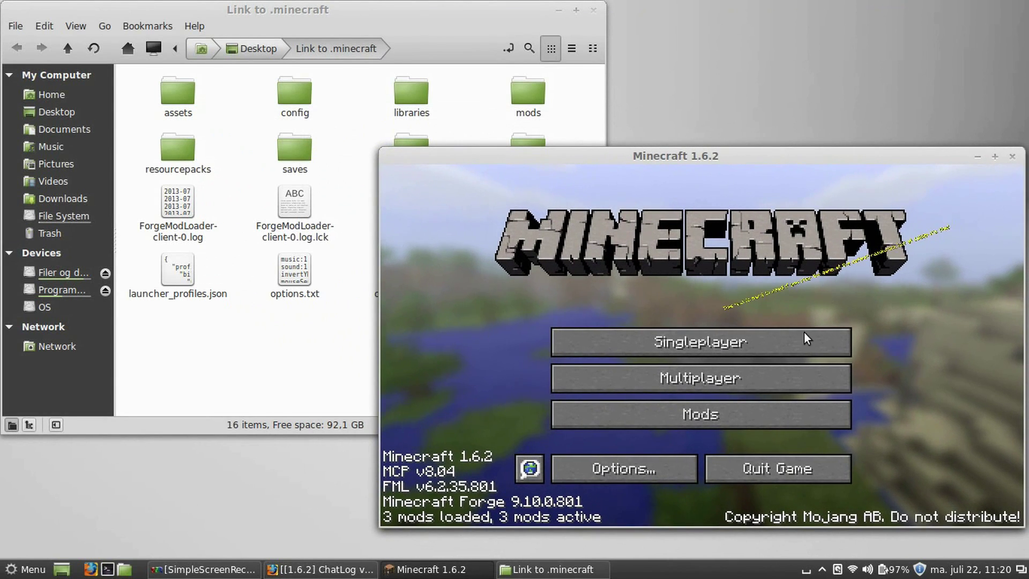
- Create a singleplayer Survival world named New World
left_click(769, 346)
left_click(763, 464)
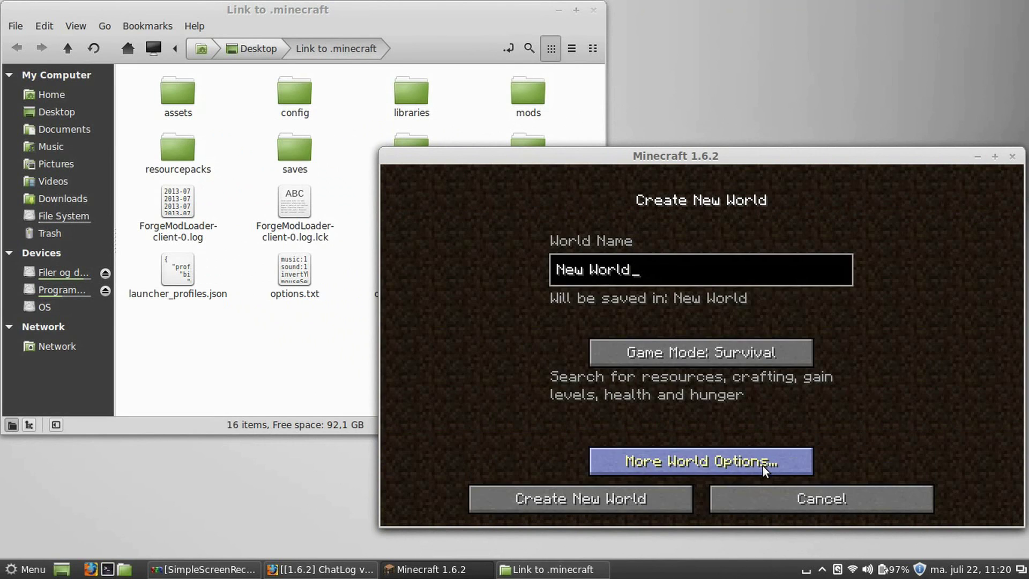
left_click(662, 505)
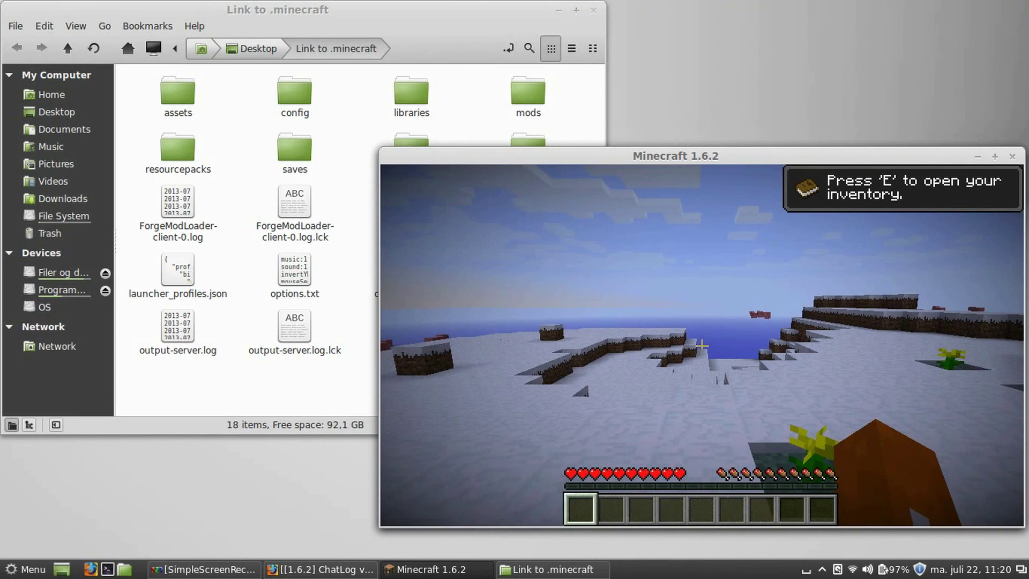
- Send the chat message "test" in the New World game
type("t")
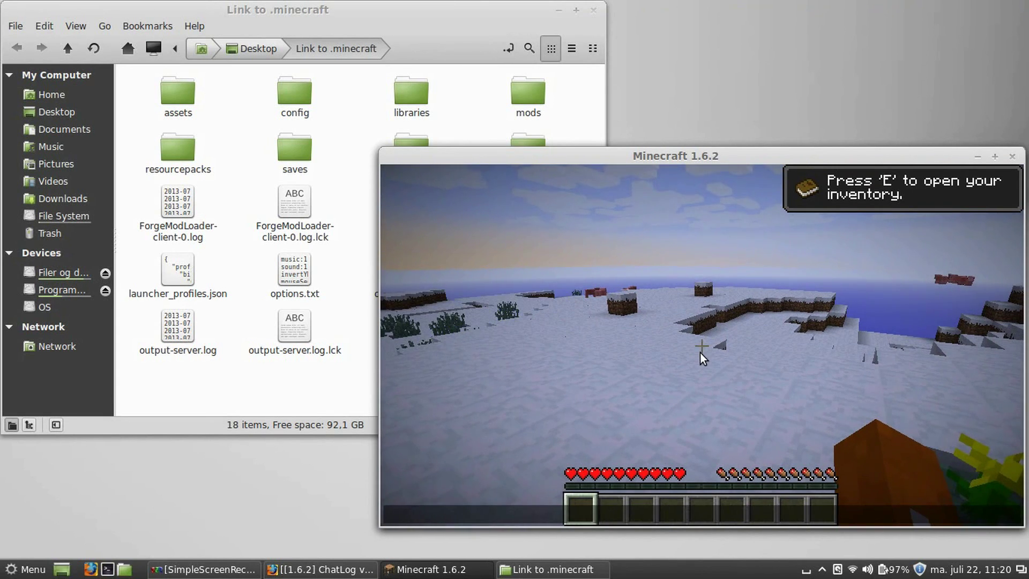
type("test")
key("Return")
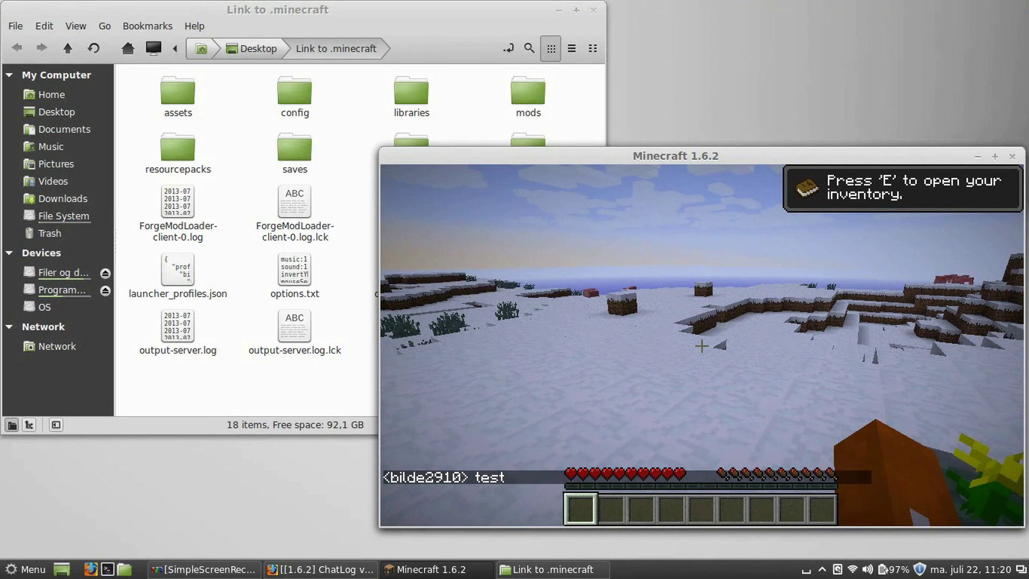
- Switch to the .minecraft folder window to view 2013-07-22.htm in its chatlogs folder, and quit Firefox without saving the tabs
key("t")
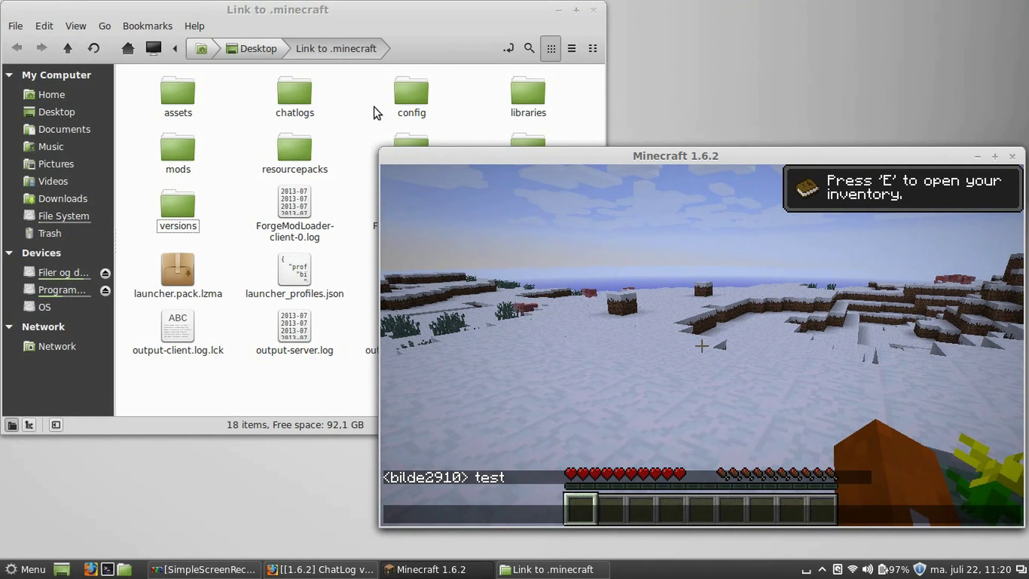
left_click(362, 97)
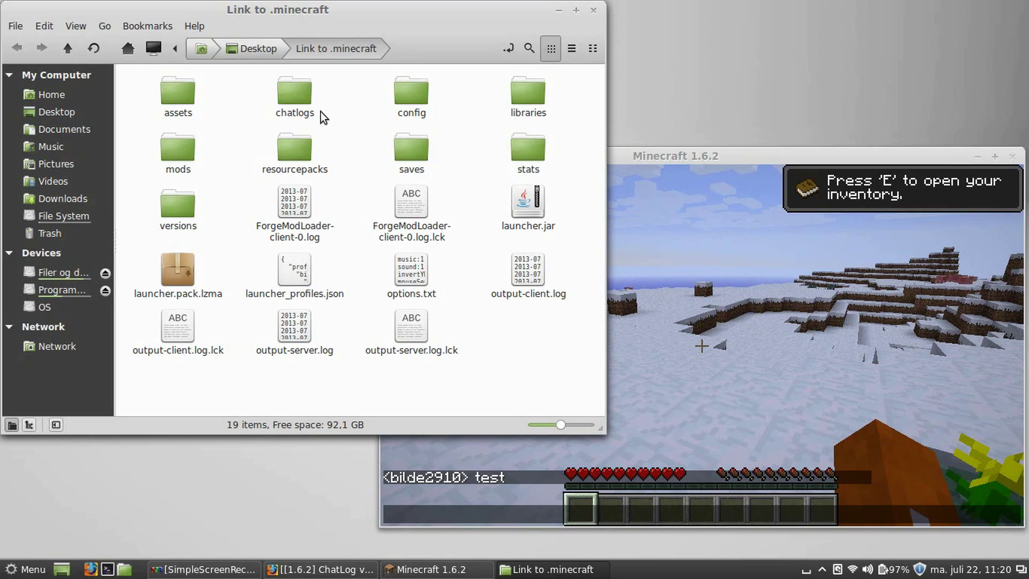
double_click(290, 92)
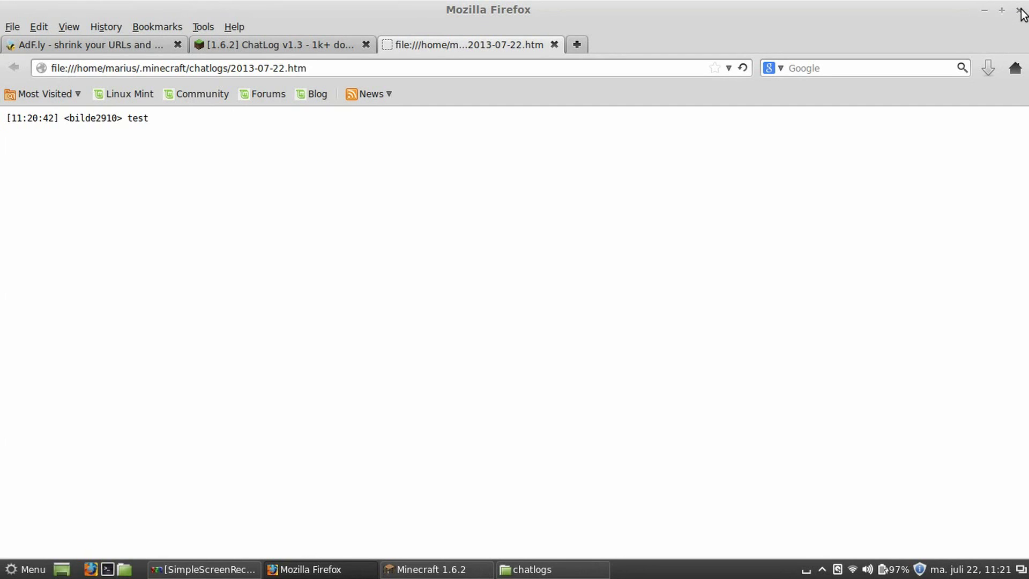
left_click(1019, 10)
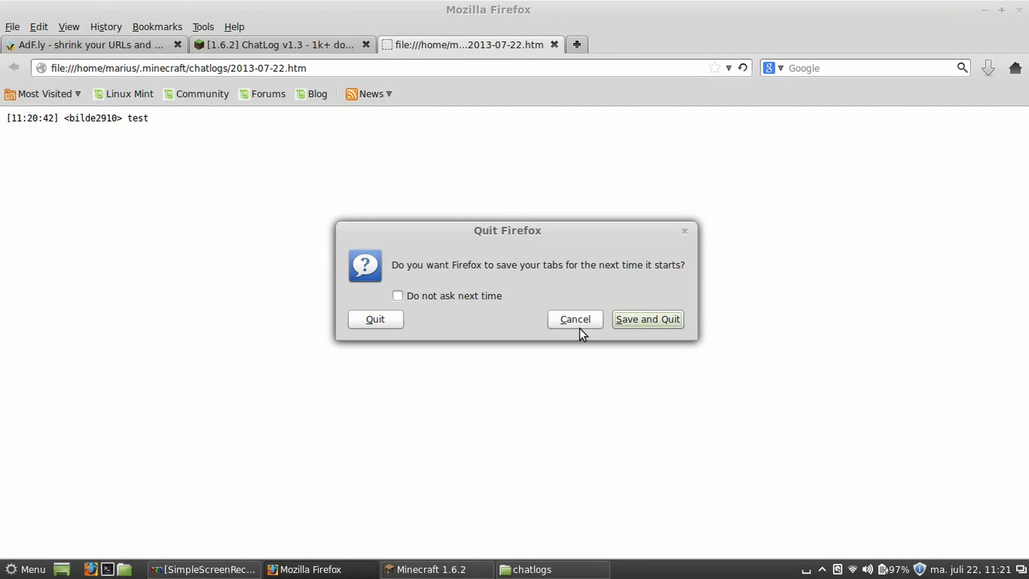
left_click(372, 323)
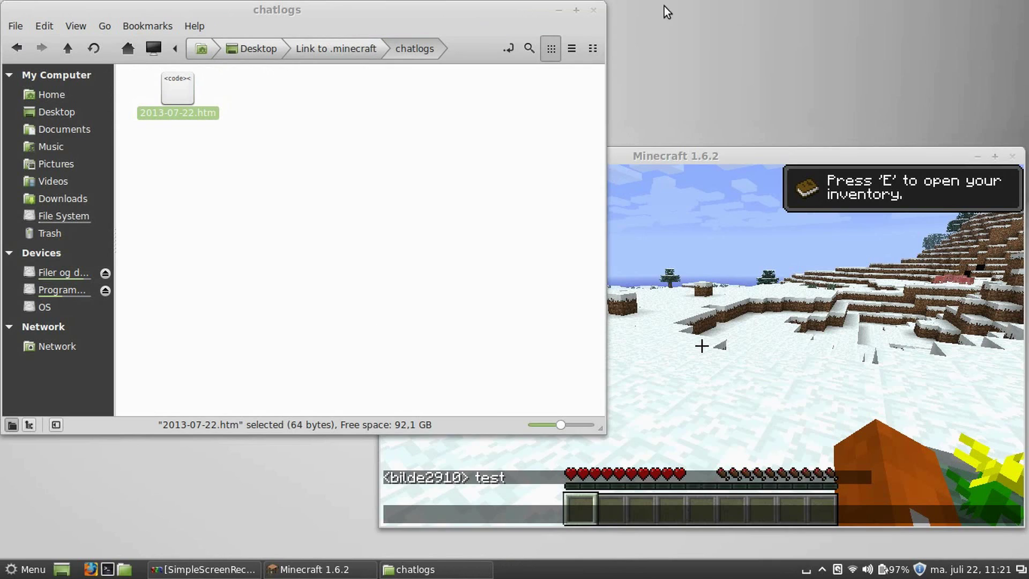